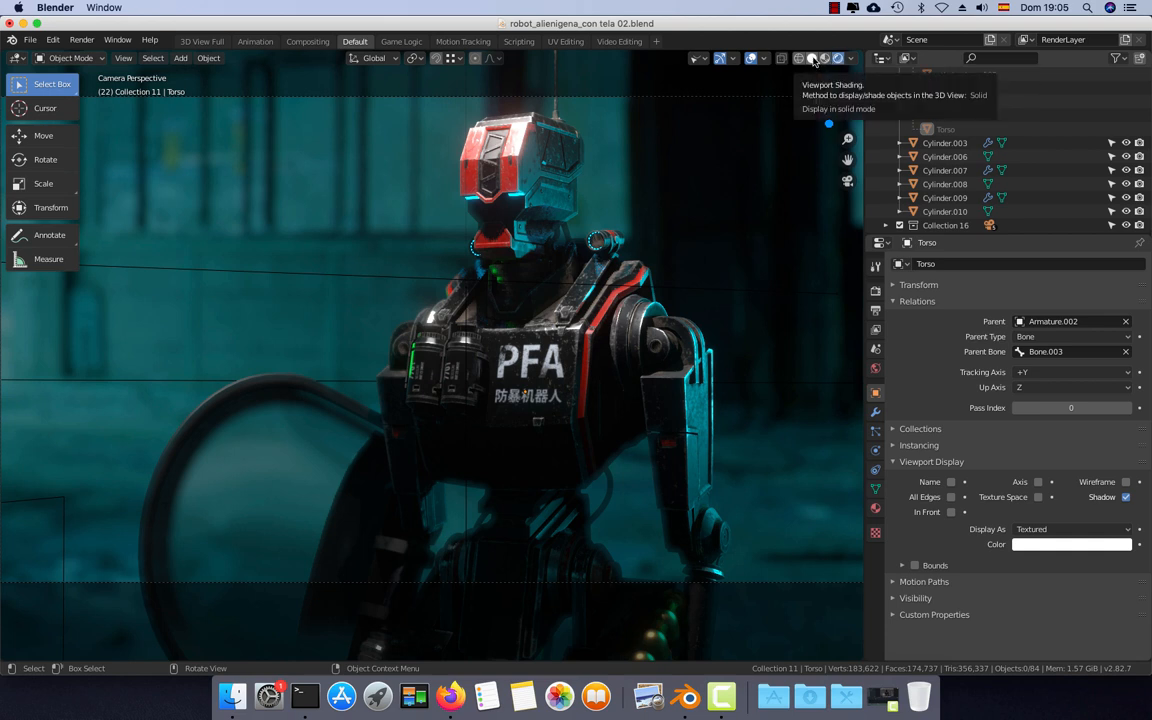
Switch the viewport to solid shading, preview the Random, Object, Material and Single colour types, and return the colour to Texture.
left_click(812, 59)
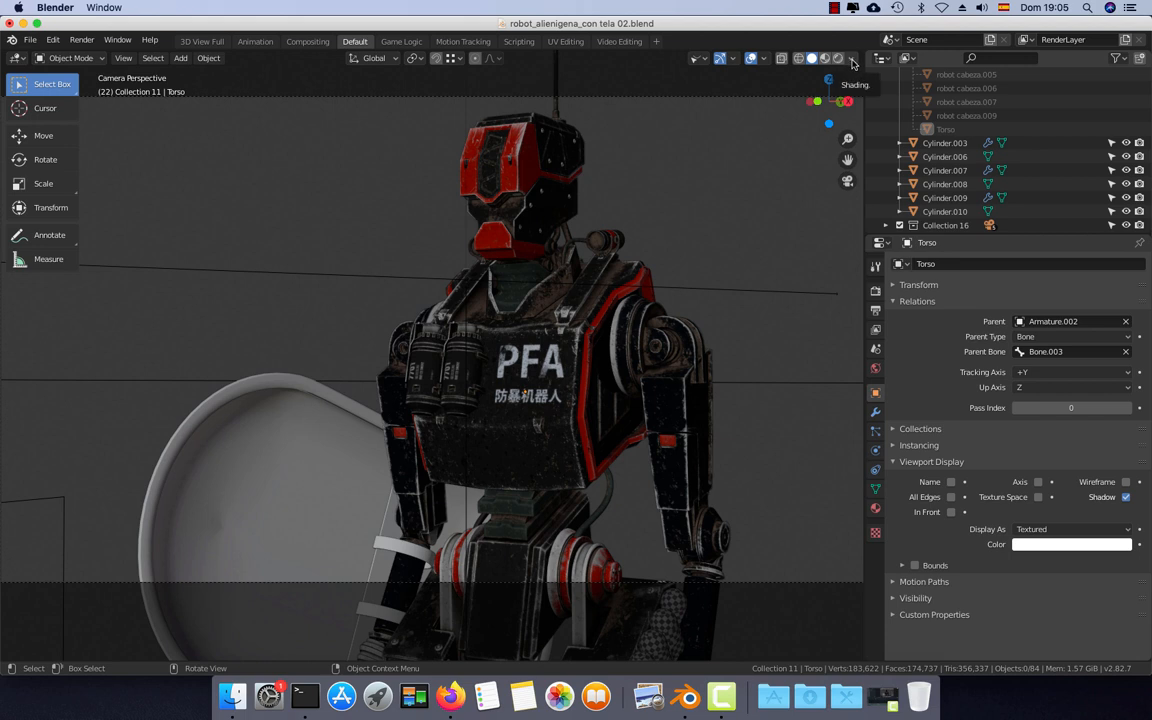
left_click(852, 60)
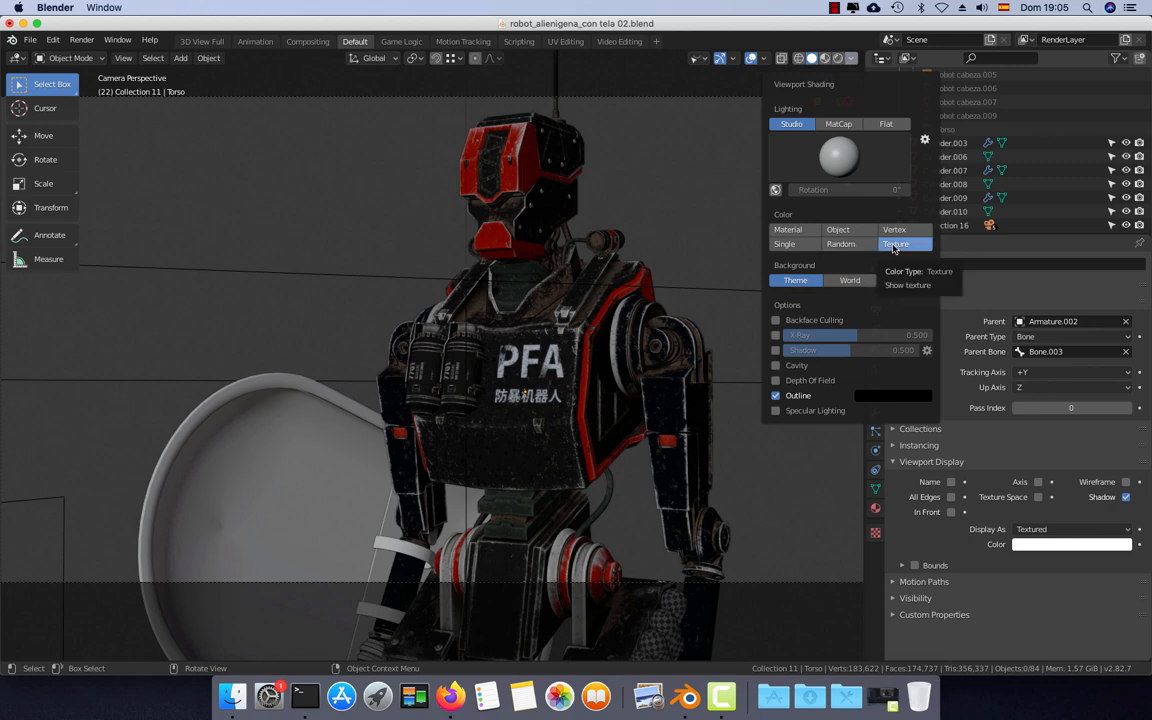
left_click(852, 245)
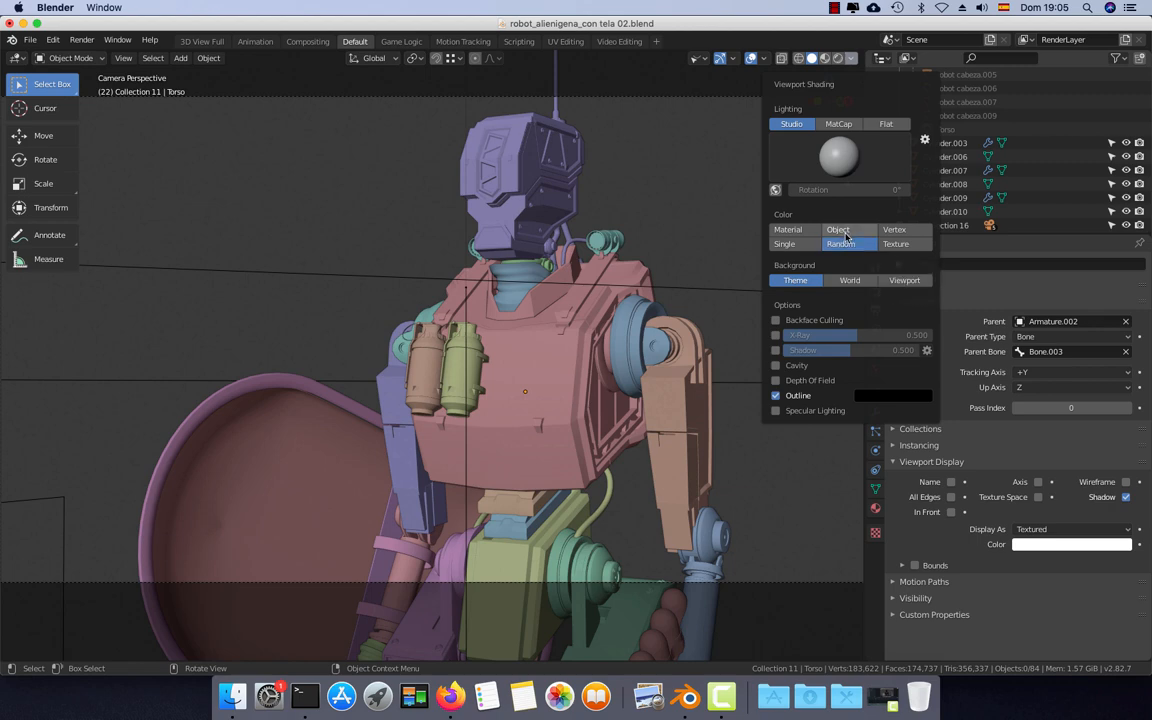
left_click(845, 231)
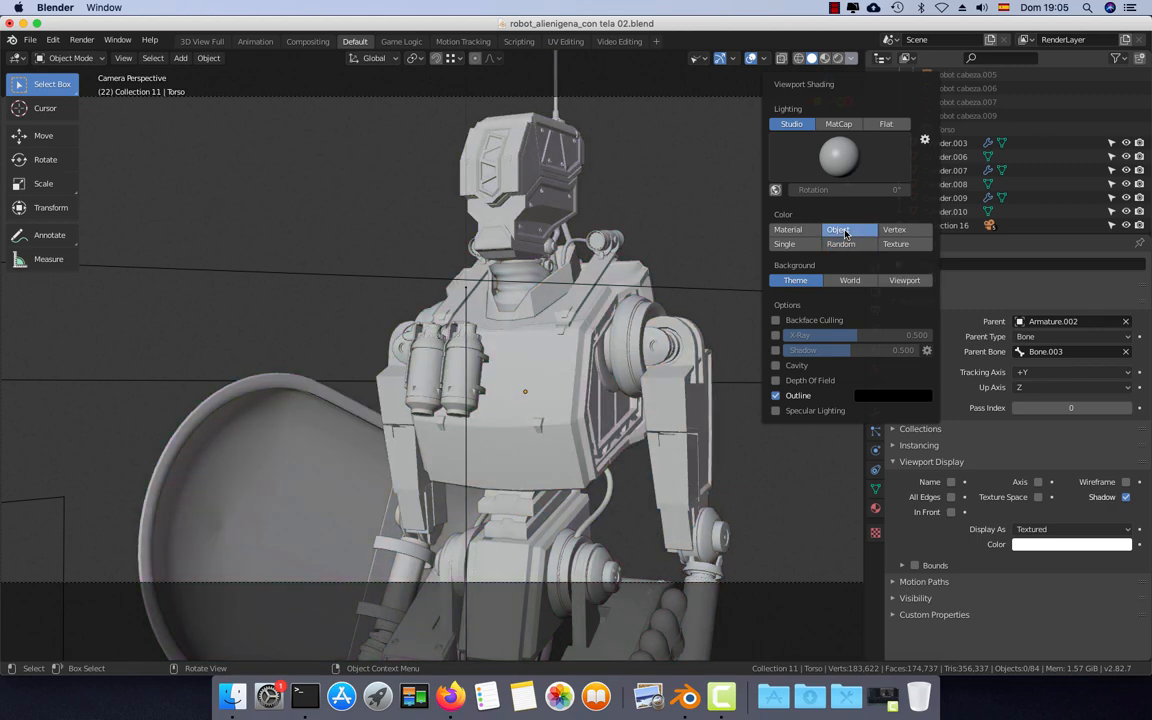
left_click(808, 233)
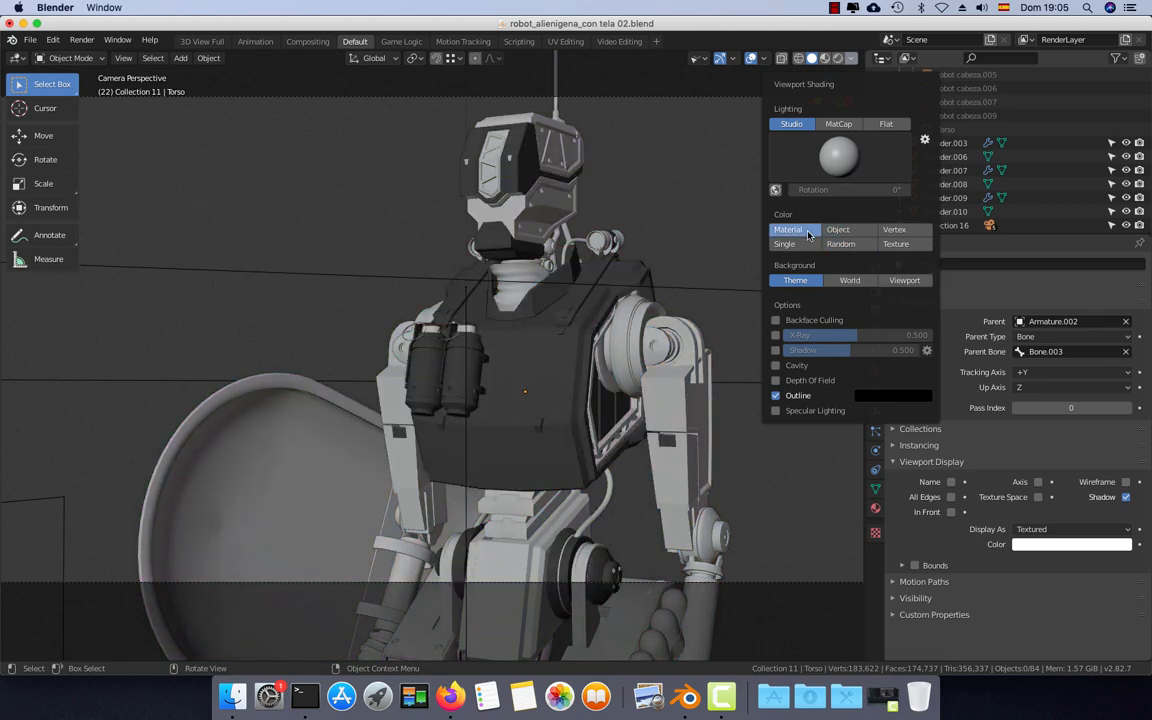
left_click(795, 244)
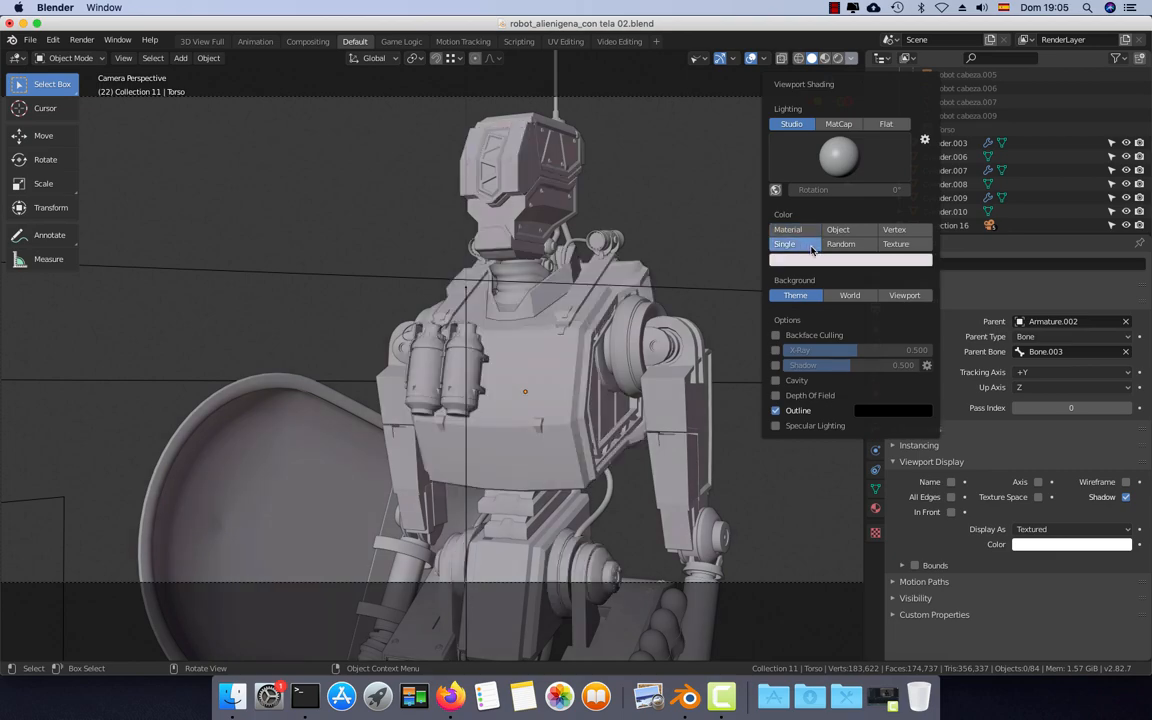
left_click(829, 259)
mouse_move(829, 150)
left_mouse_down()
mouse_move(826, 100)
mouse_move(836, 146)
mouse_move(848, 112)
mouse_move(825, 118)
mouse_move(829, 128)
left_mouse_up()
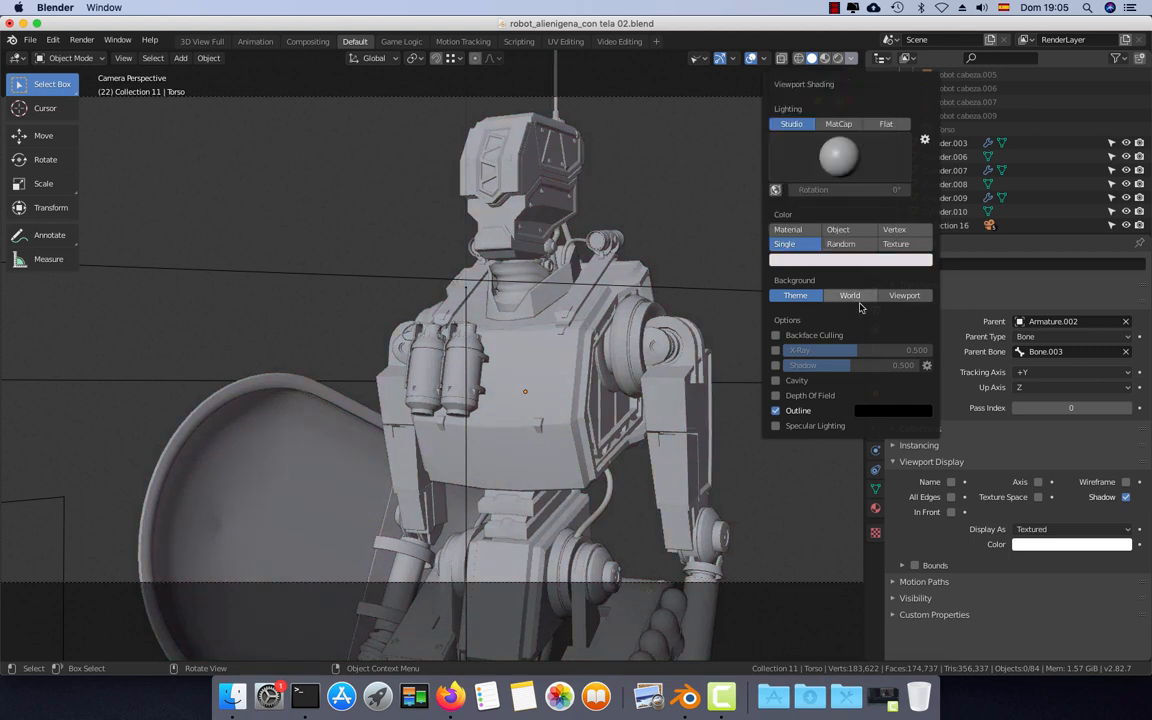
left_click(895, 244)
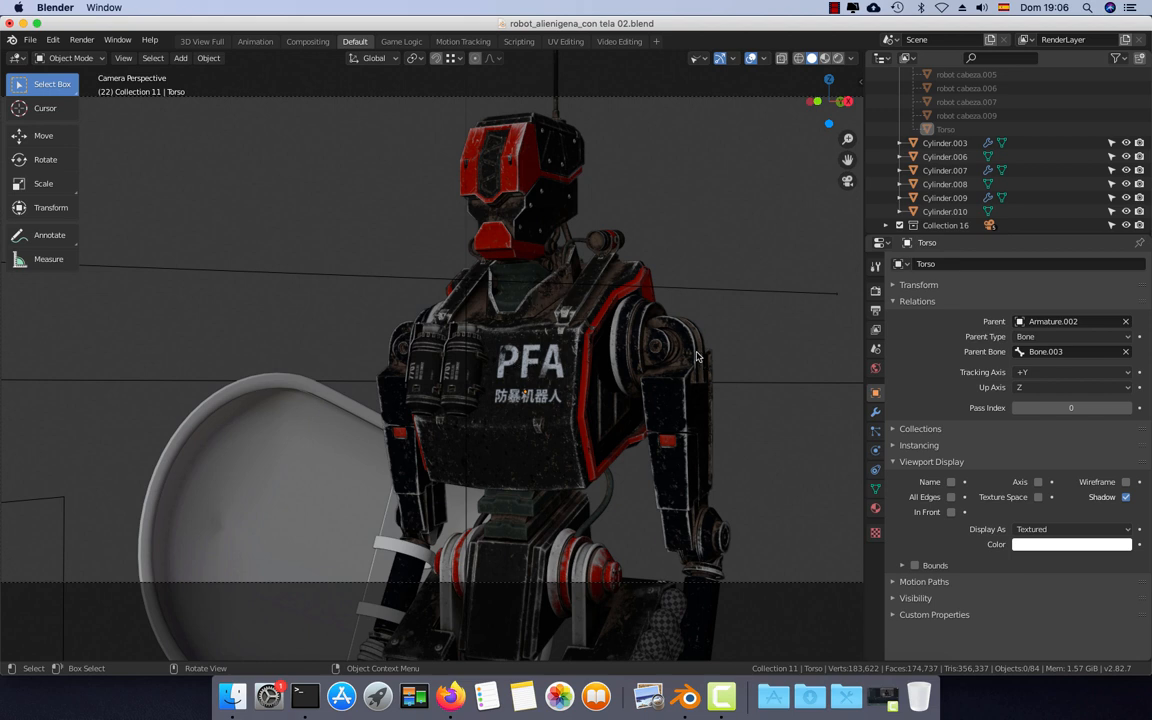
Set the viewport display of the robot's upper arm Cube.003 to Solid.
left_click(632, 322)
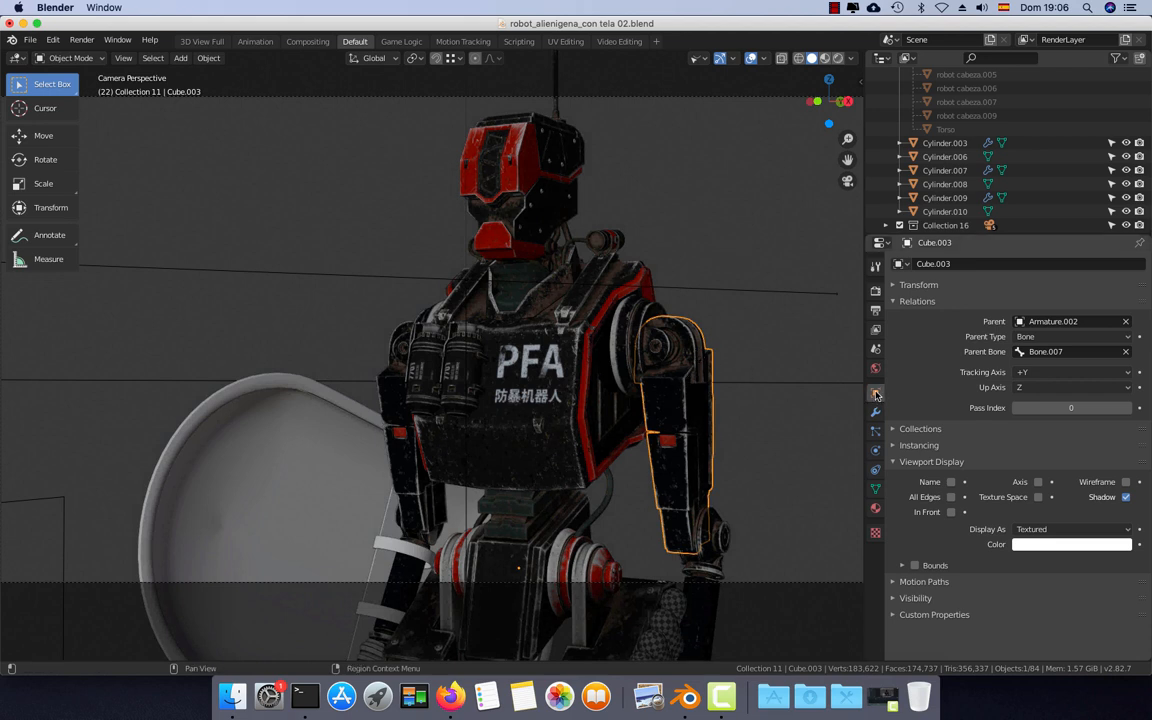
left_click(1040, 529)
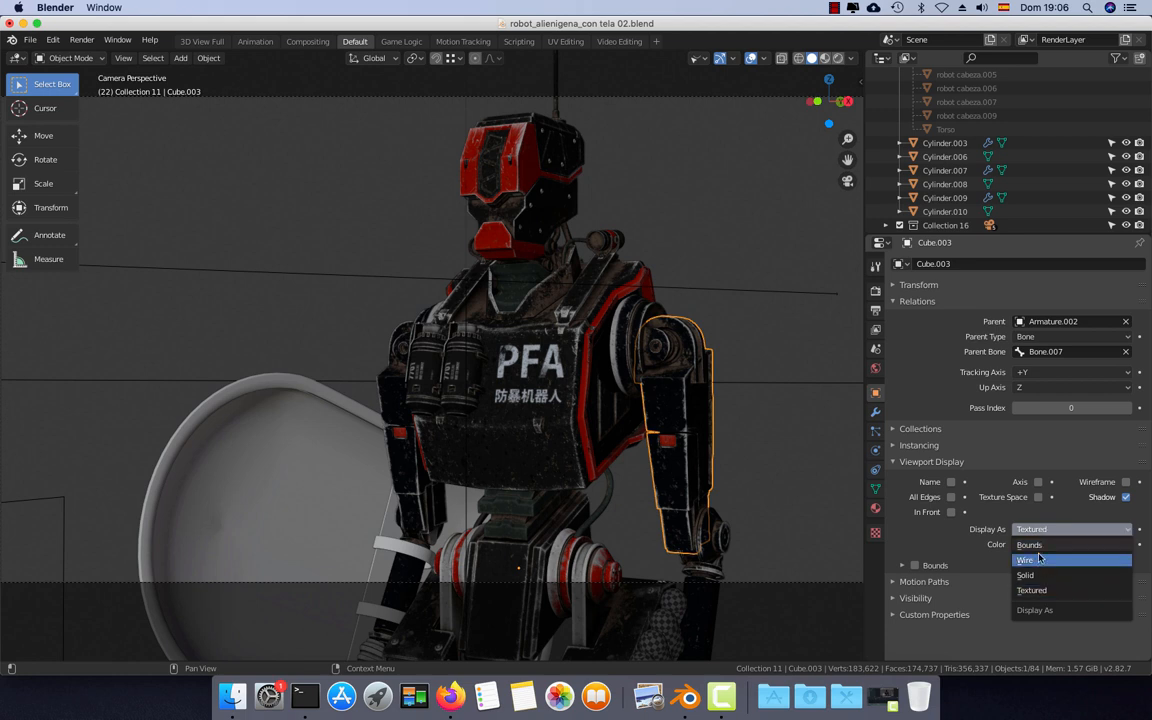
left_click(1047, 531)
left_click(1047, 531)
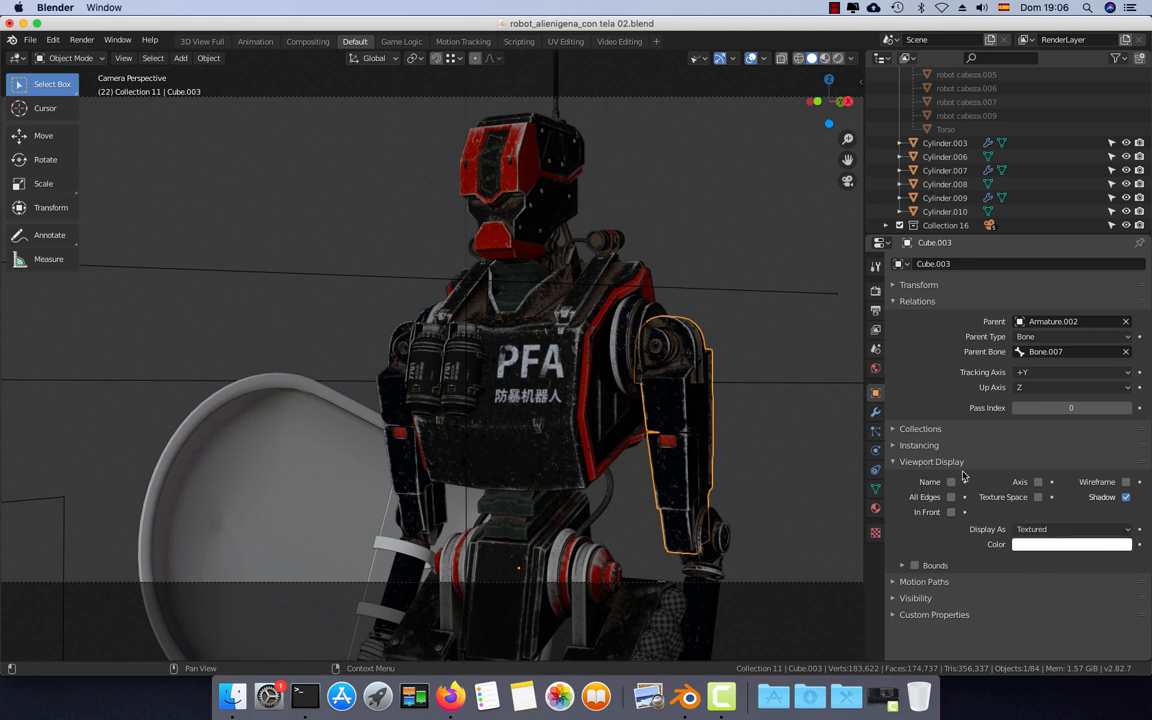
left_click(1045, 529)
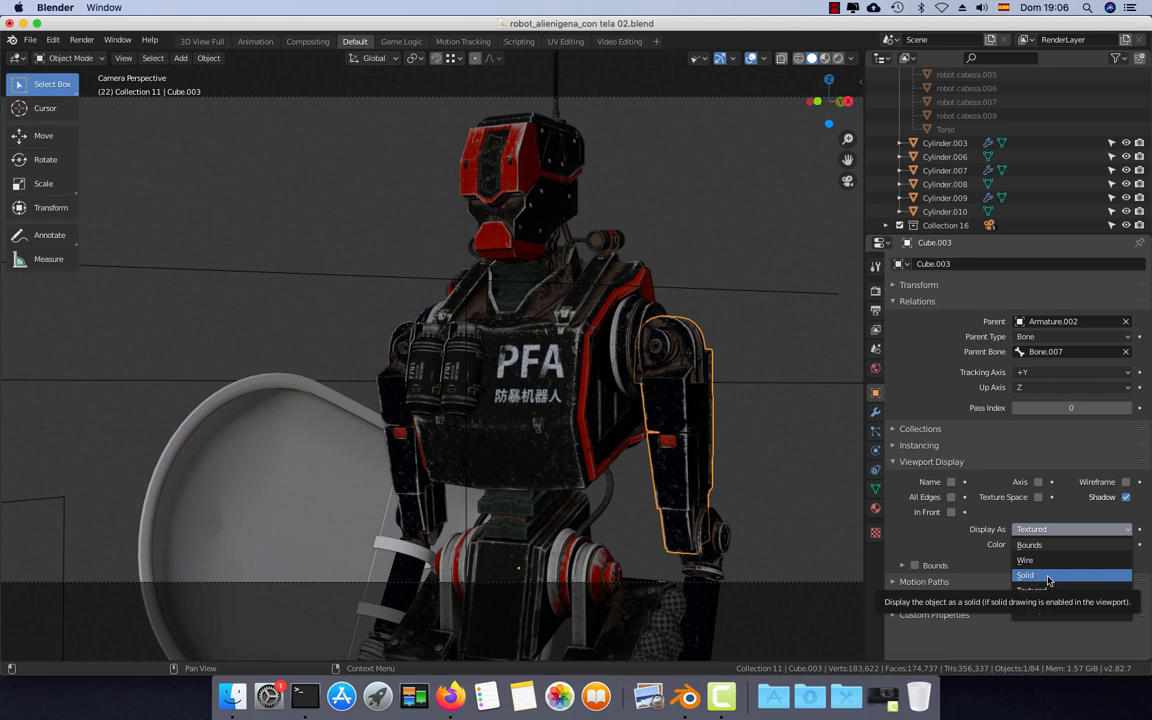
left_click(1047, 576)
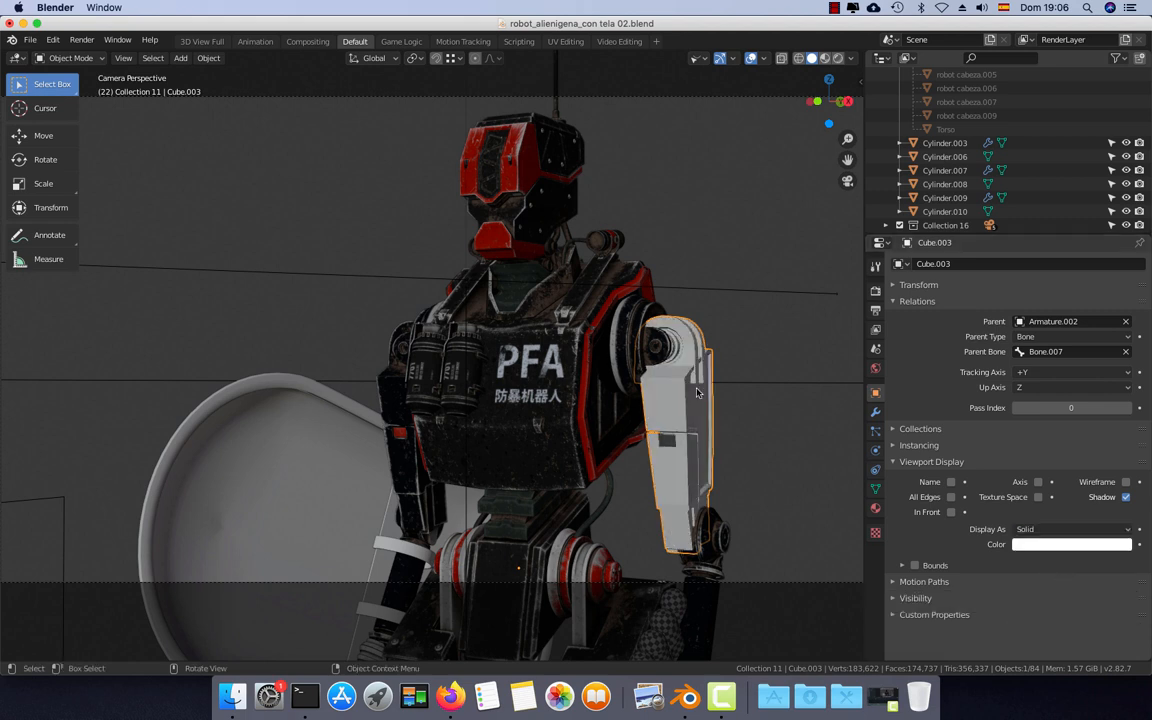
Select the torso, head, waist, hip part and the arm nearer the shield, and set them all to display as Solid.
left_click(604, 345)
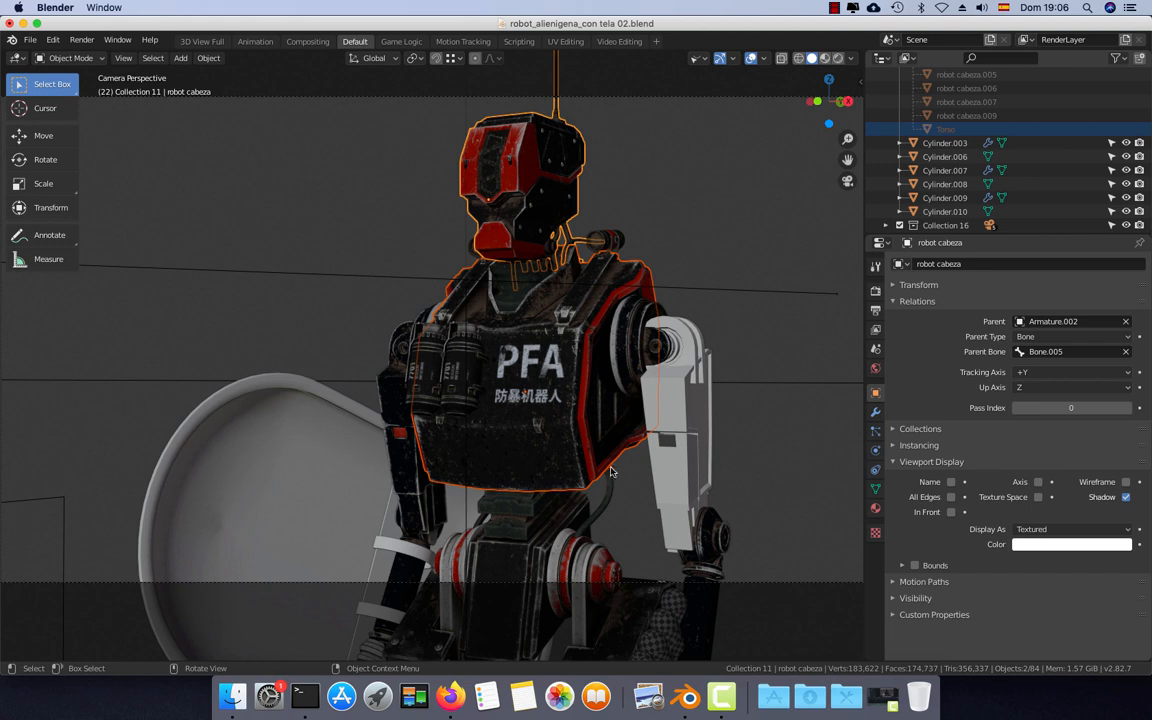
left_click(530, 505, "shift")
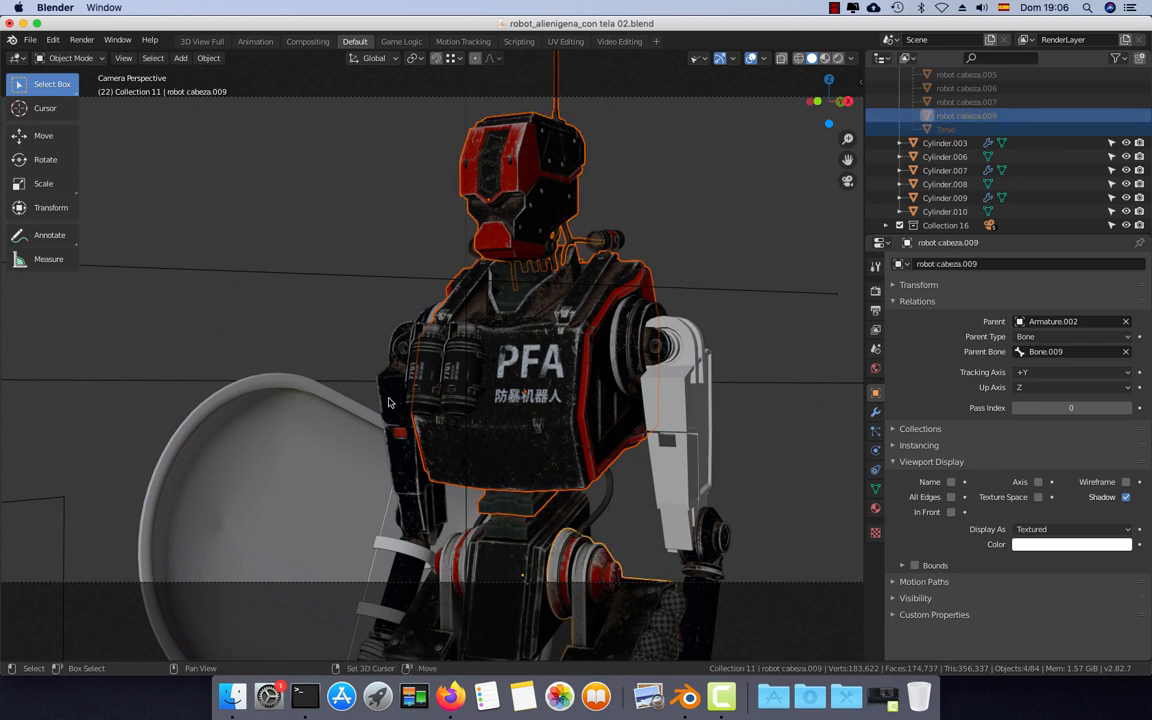
left_click(428, 378, "shift")
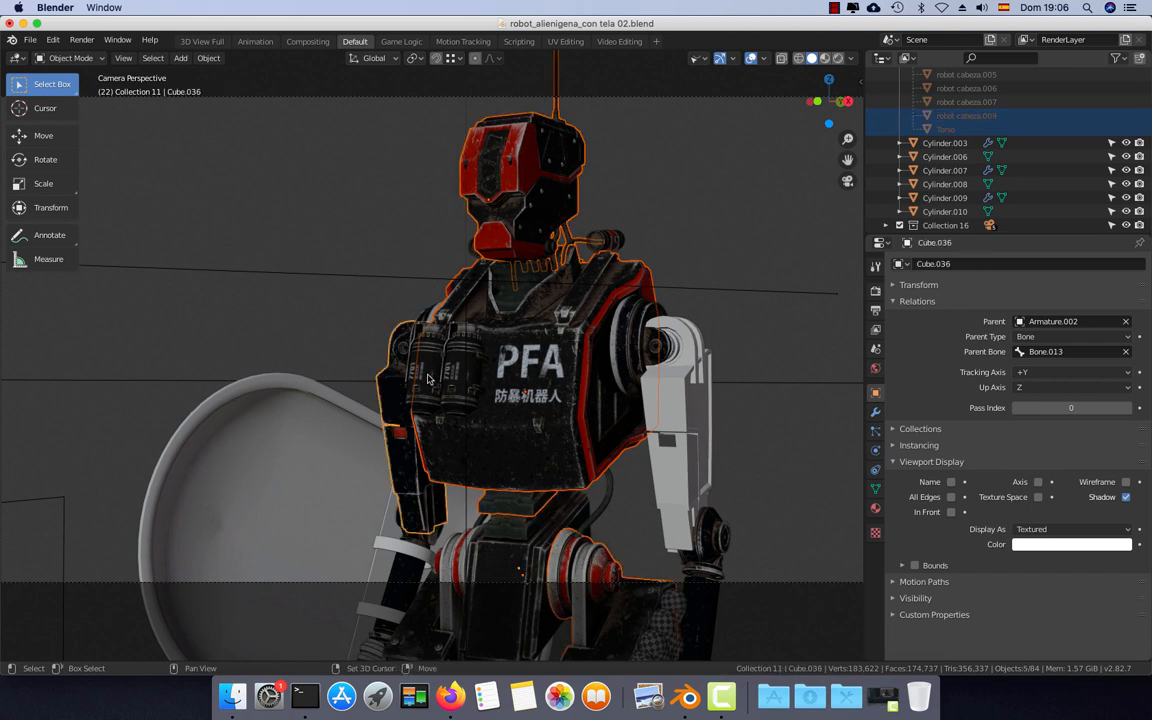
left_click(1068, 532)
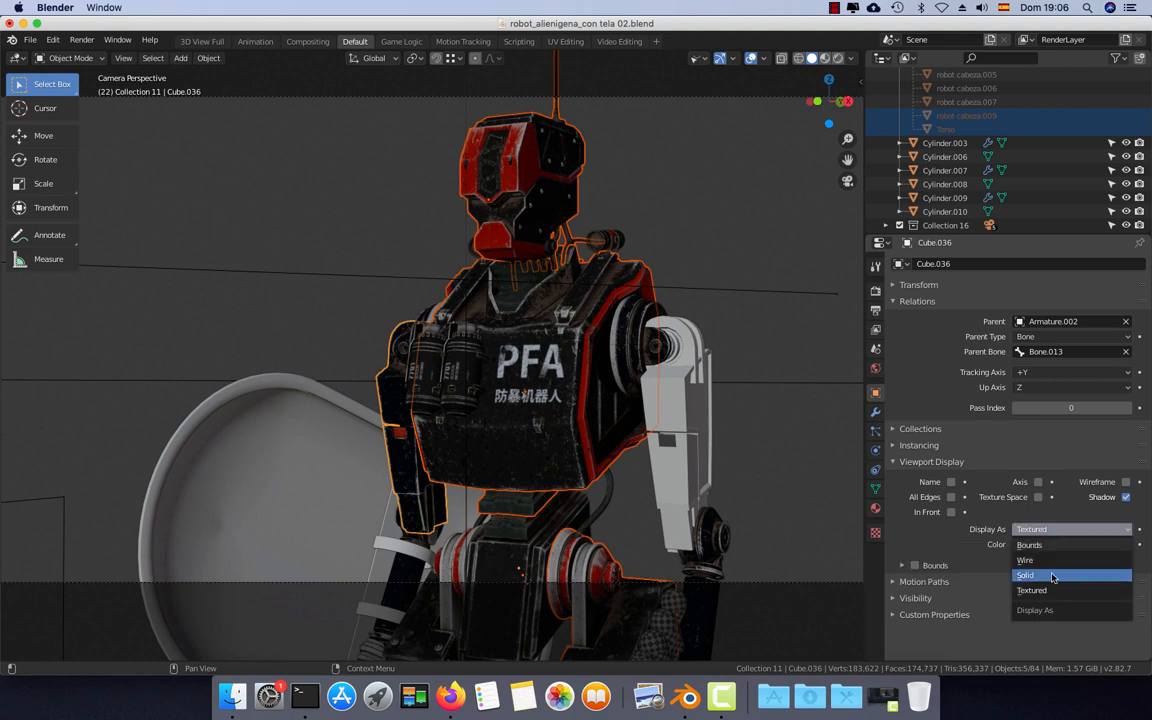
left_click(1047, 577)
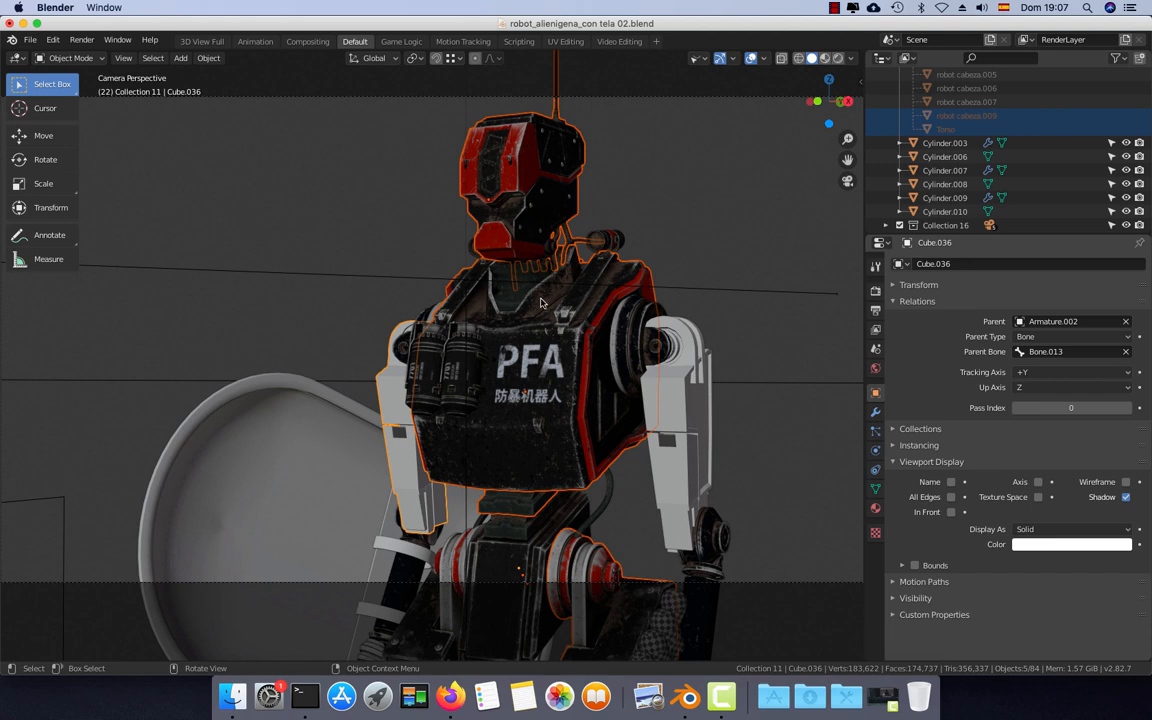
left_click(1110, 530)
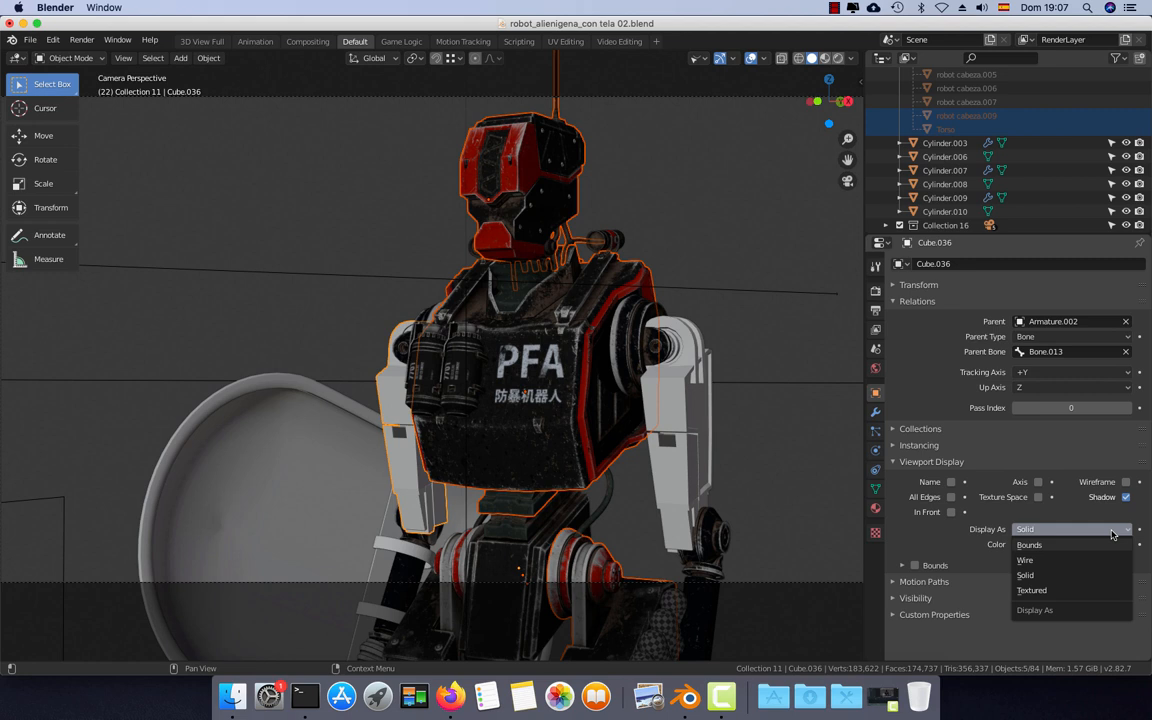
left_click(1045, 577)
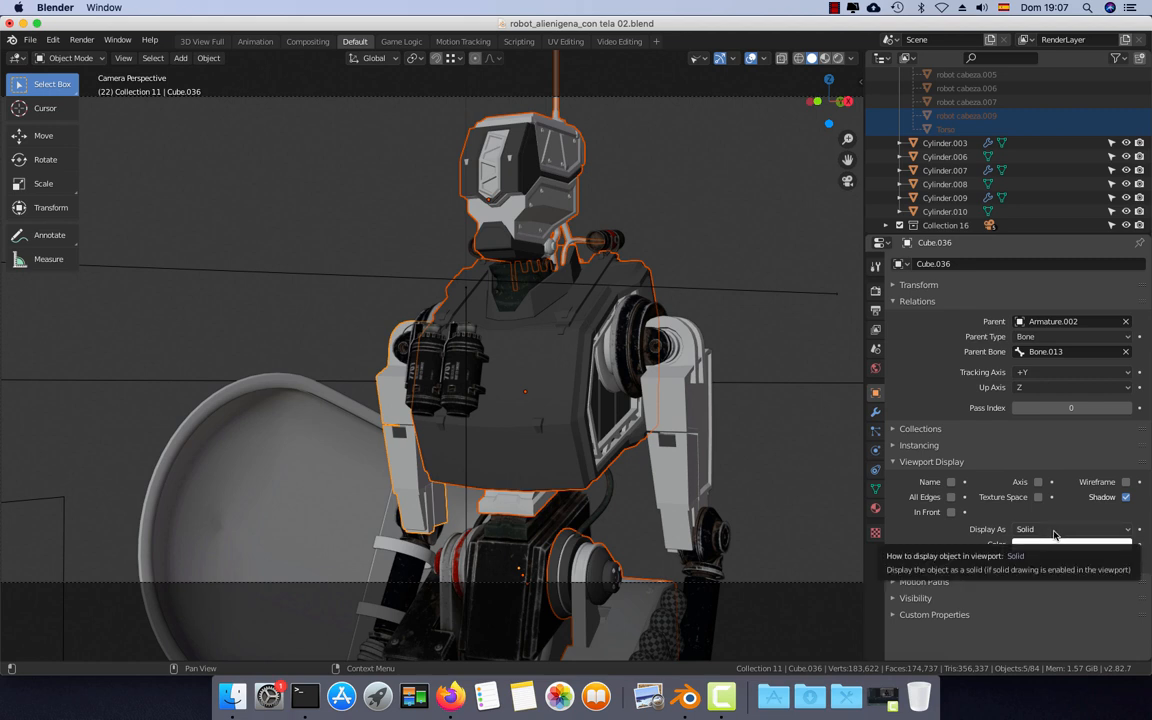
Try the Wire and Bounds display types on all the selected robot parts, and set them back to Textured.
left_click(1053, 530)
left_click(1038, 563)
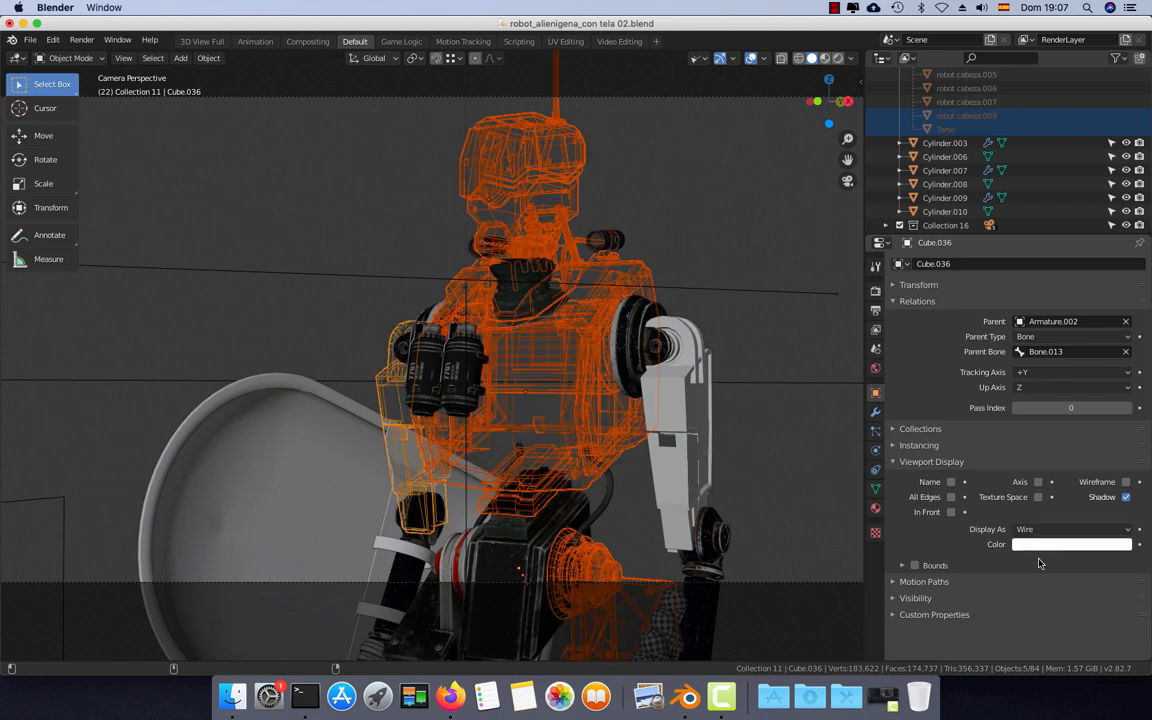
left_click(1040, 529)
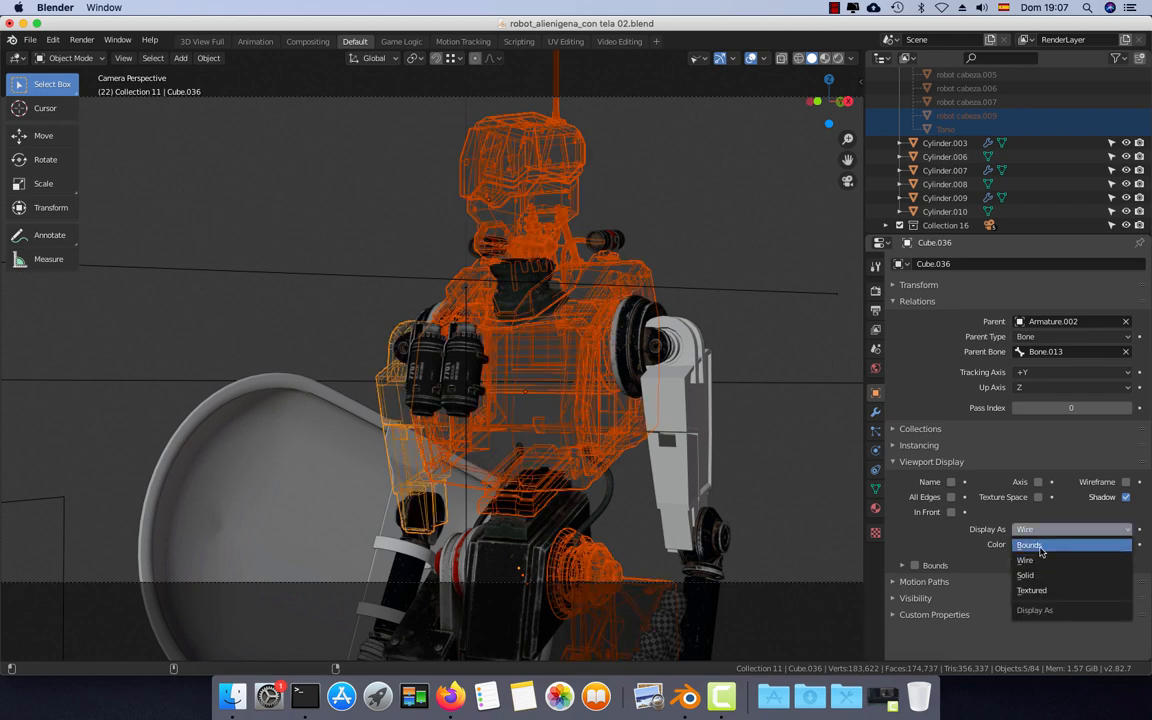
left_click(1040, 546)
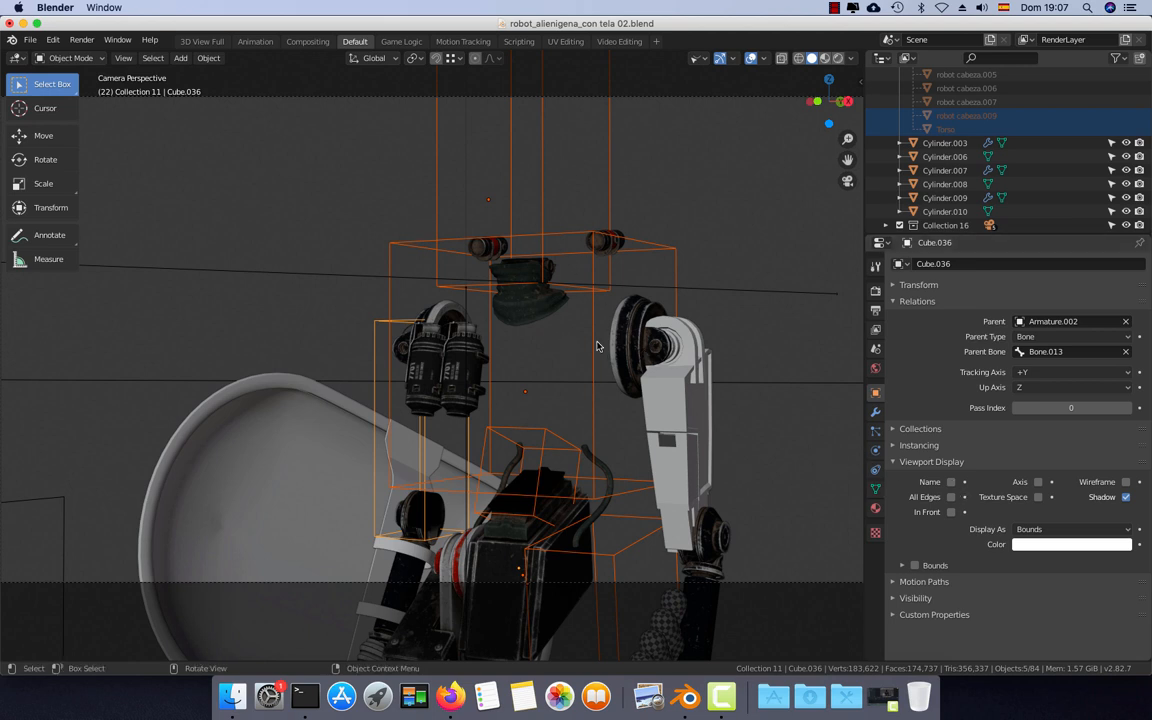
left_click(1064, 533)
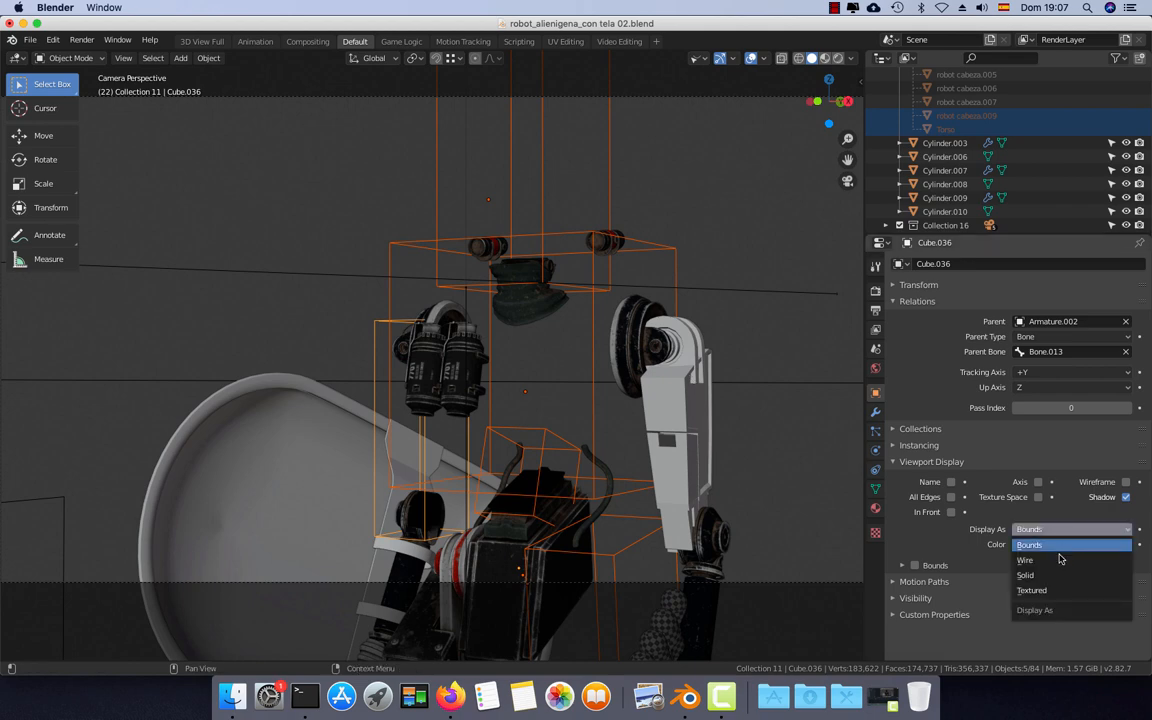
left_click(990, 591)
Select every object in the scene and set the viewport display of all of them to Solid.
scroll(648, 457, "down", 3)
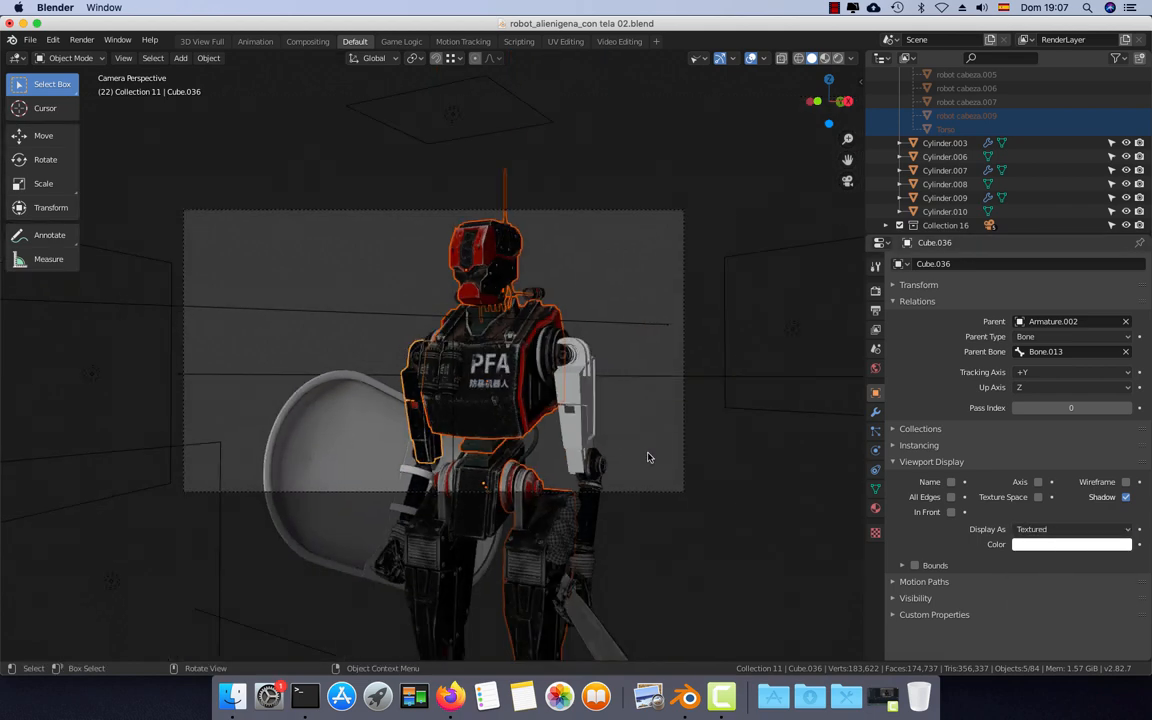
scroll(650, 455, "up", 2)
key("a")
key("alt+a")
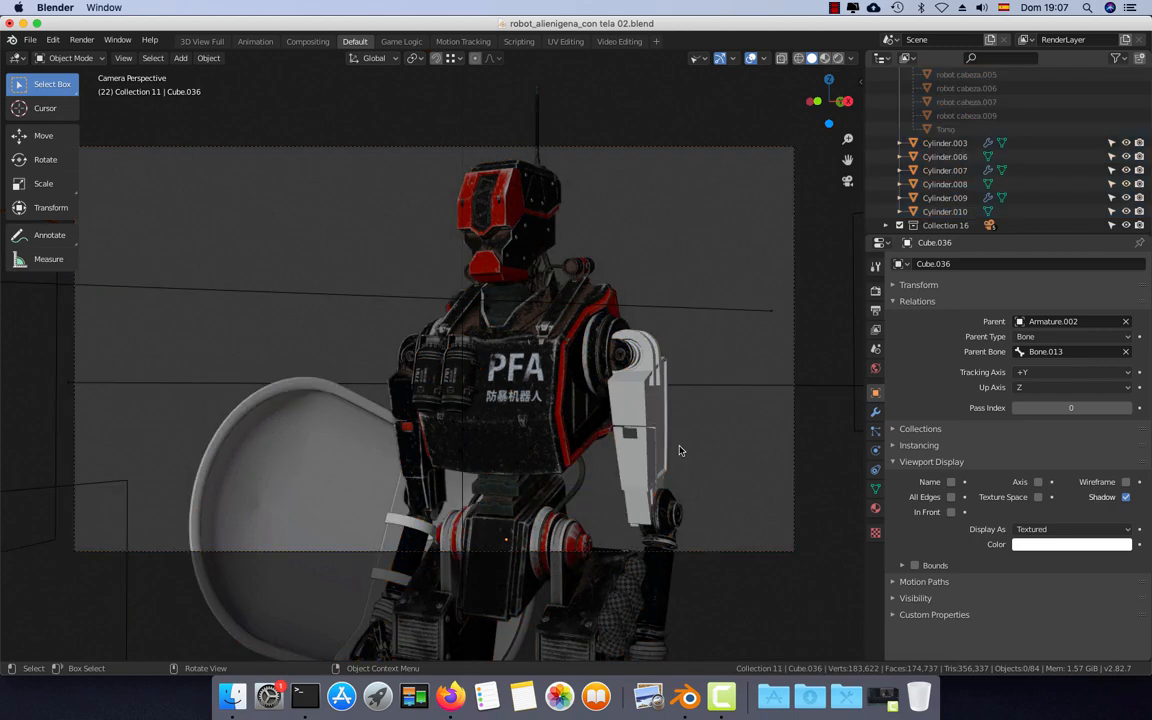
key("a")
left_click(1064, 529)
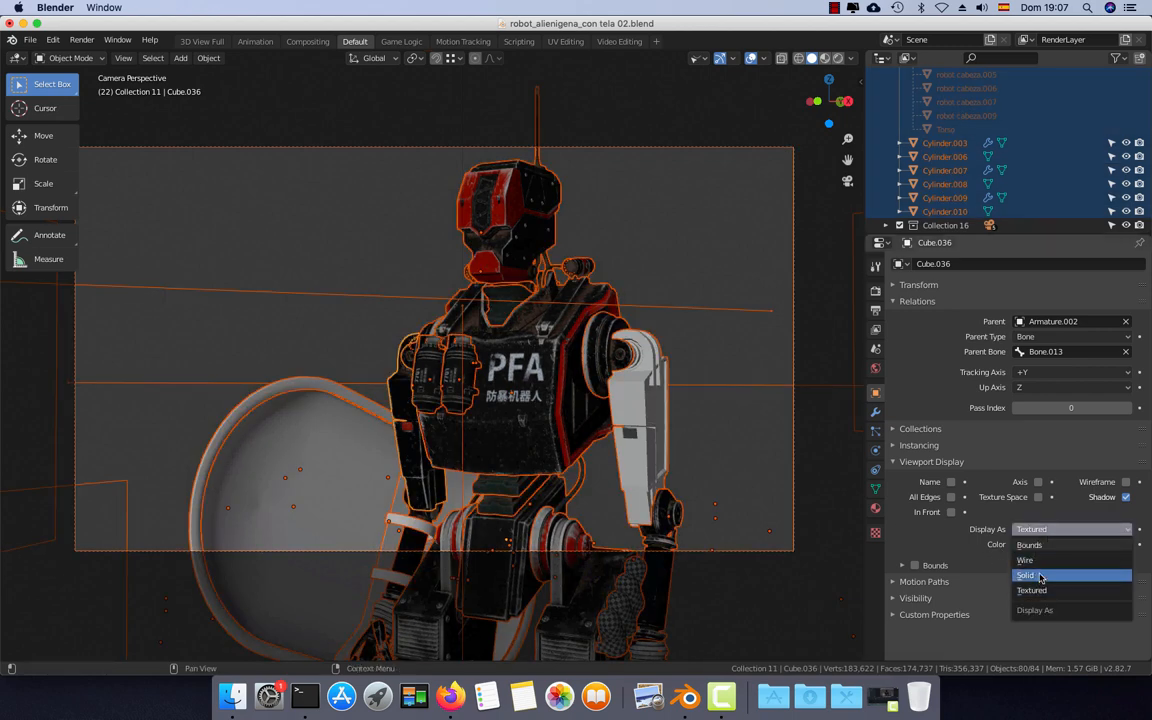
left_click(1040, 576)
left_click(1056, 533)
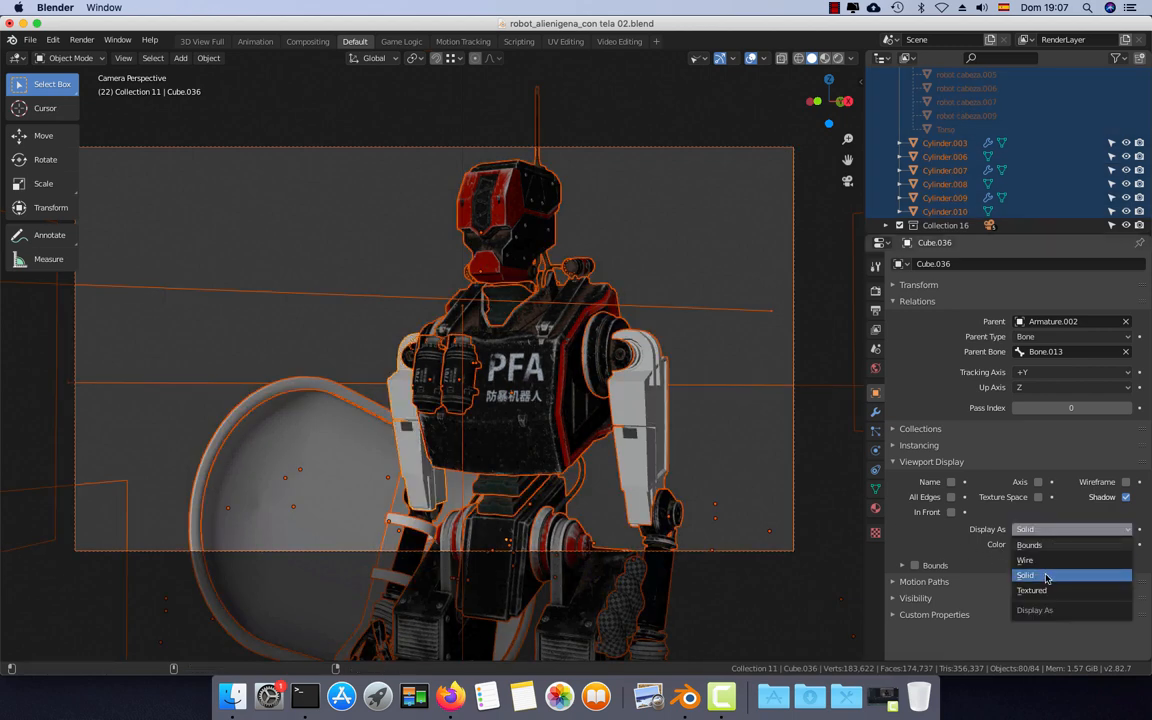
left_click(1040, 576)
scroll(672, 398, "up", 2)
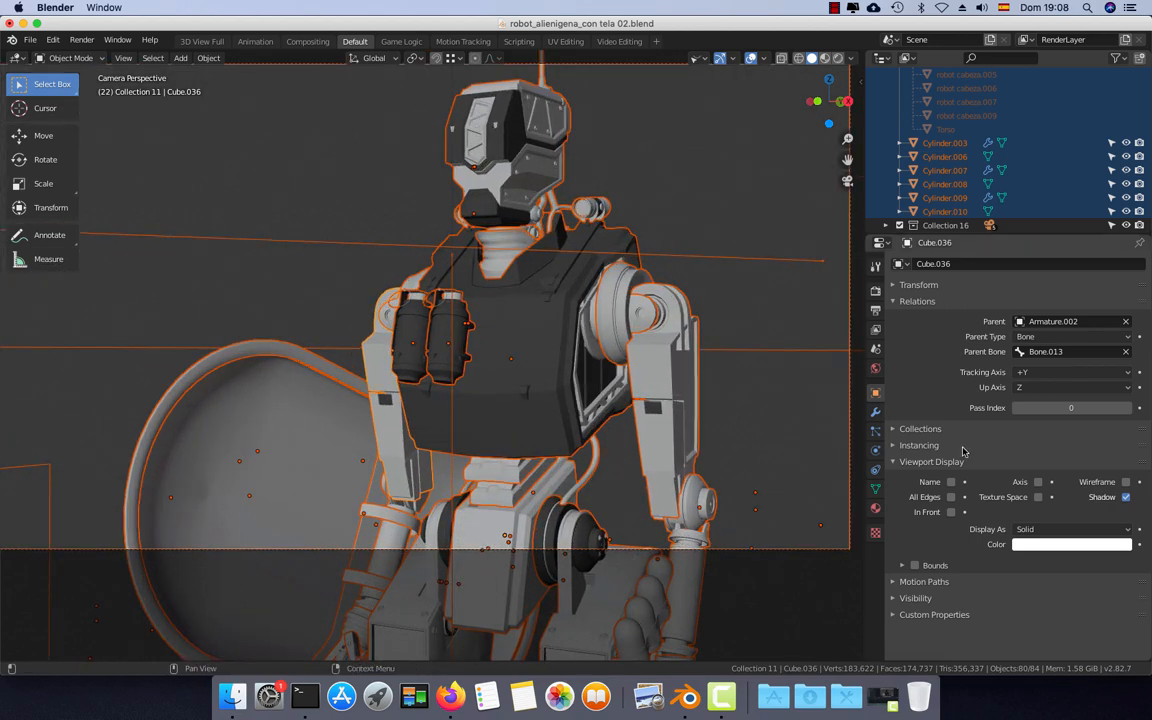
Enable the Wireframe overlay on all the selected objects, toggle their name display on and off, and deselect everything.
left_click(1126, 482)
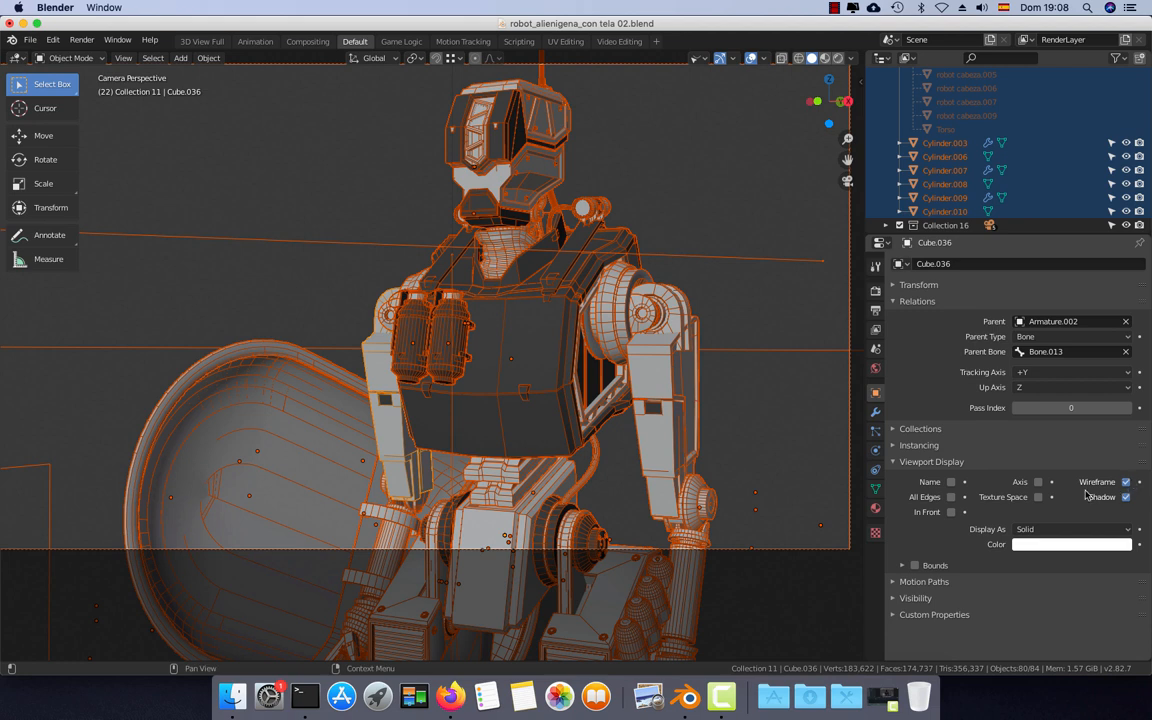
left_click(951, 483)
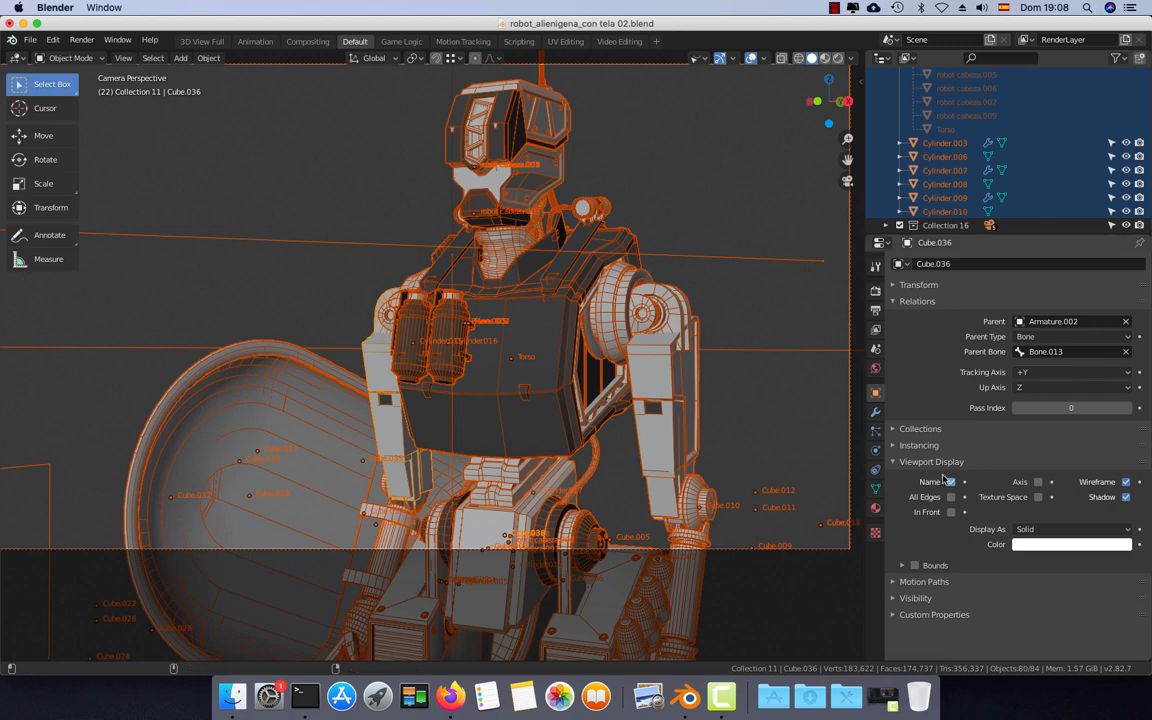
left_click(951, 482)
scroll(577, 325, "down", 2)
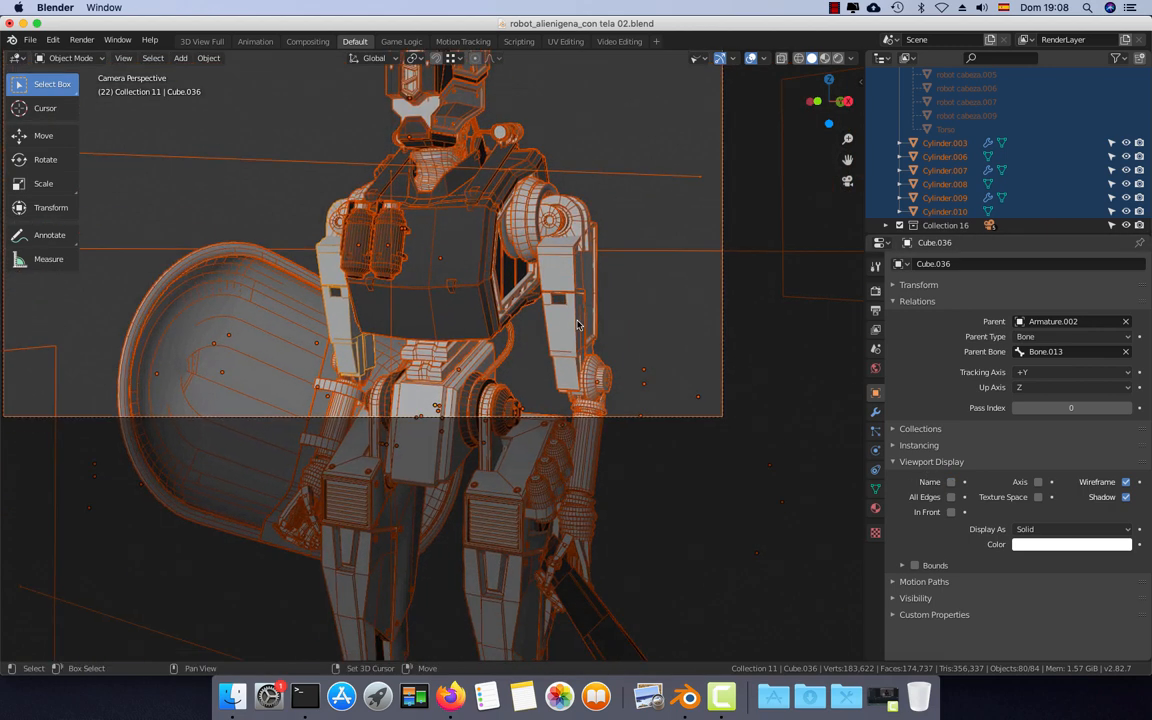
key("alt+a")
Leave the camera view, add a cube, scale it down to about the pedestal's size, and move it along X clear of the robot.
key("KP_0")
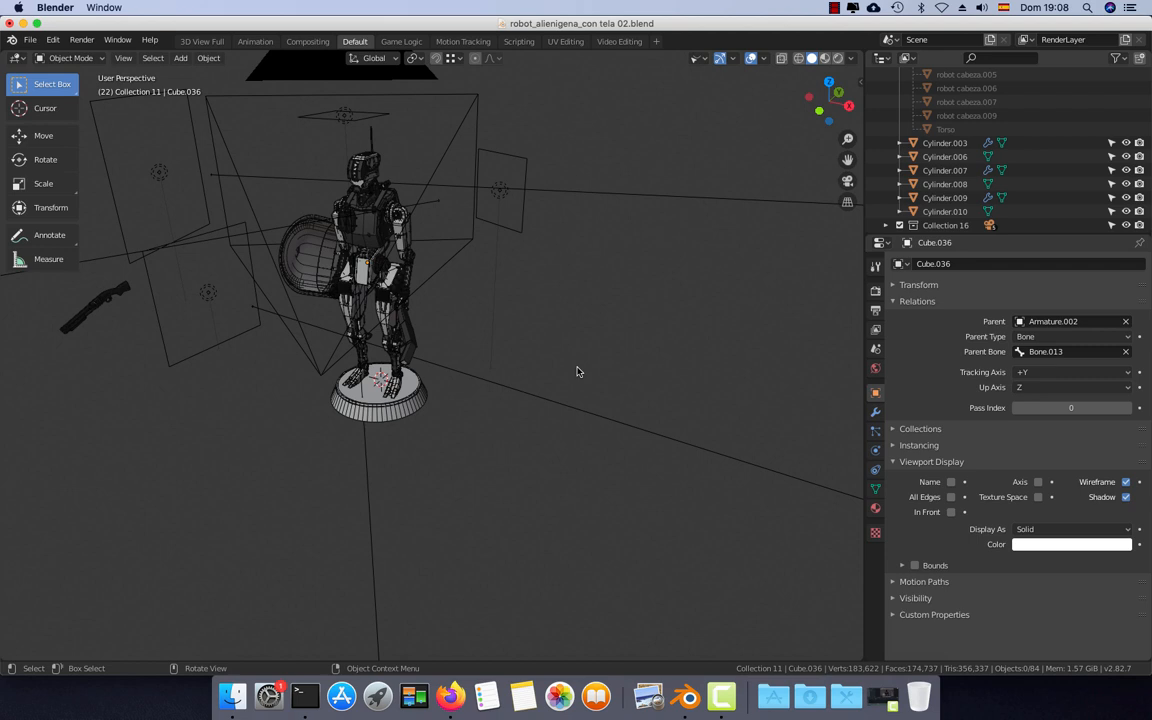
key("shift+a")
mouse_move(576, 370)
left_click(655, 383)
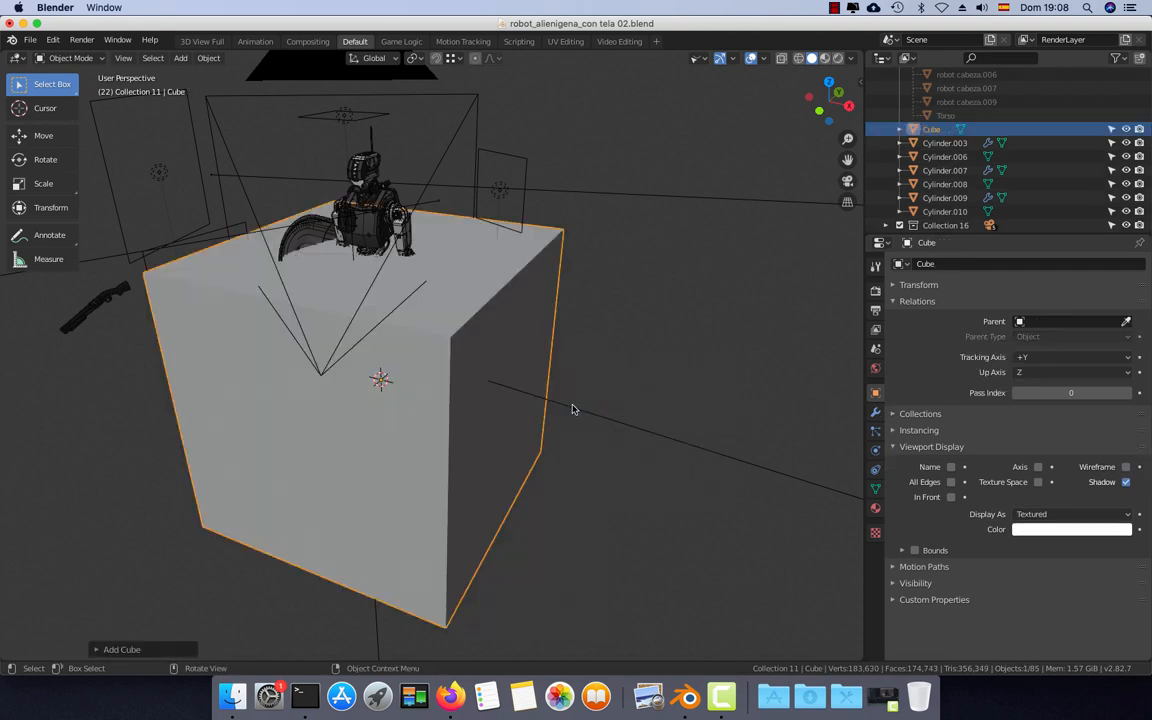
key("s")
key("Return")
key("g")
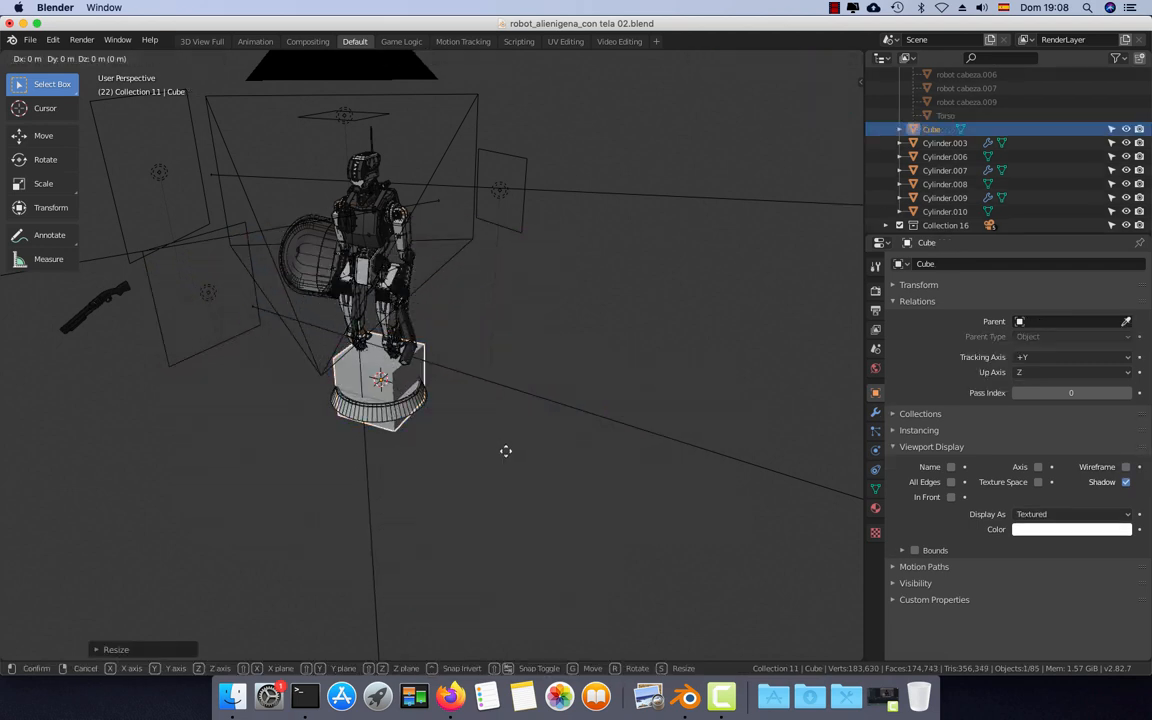
key("x")
left_click(661, 486)
Duplicate the small cube twice along the X axis to make a row of three cubes.
middle_click_drag(661, 486, 555, 429, "shift")
key("shift+d")
key("x")
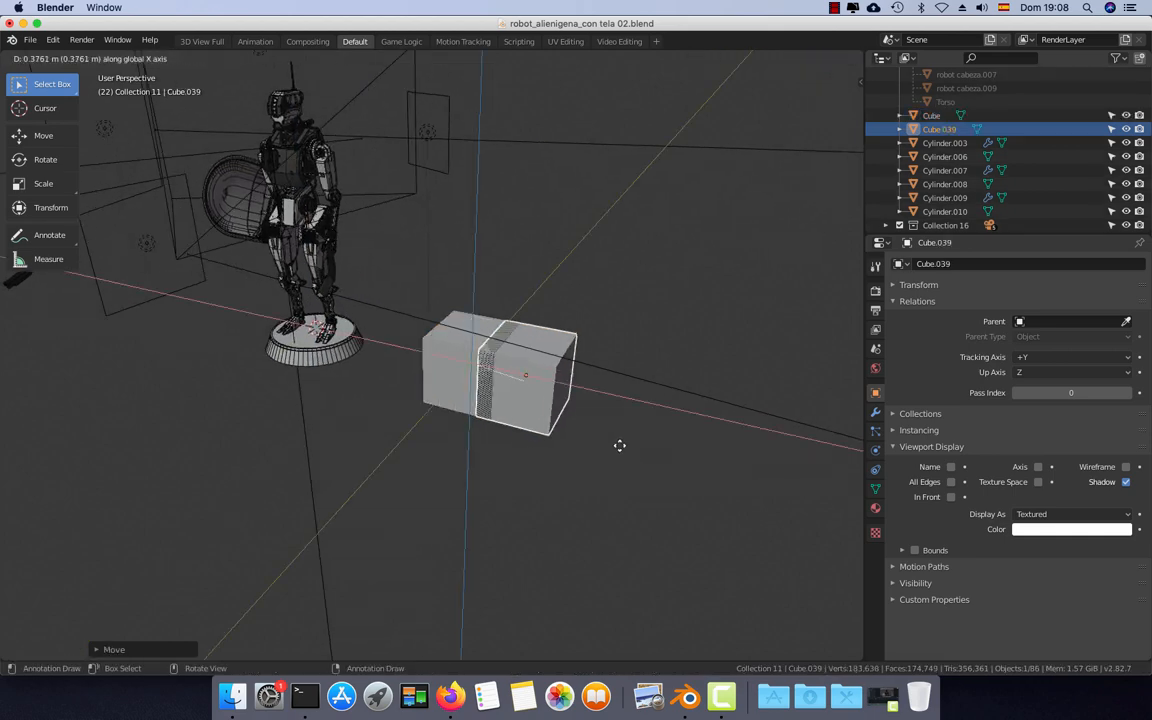
left_click(650, 455)
key("shift+d")
key("x")
left_click(743, 468)
Select all three cubes, add a Subdivision modifier to the one nearest the robot, and link its modifiers to the other two.
middle_click_drag(743, 468, 458, 356)
left_click(458, 356, "shift")
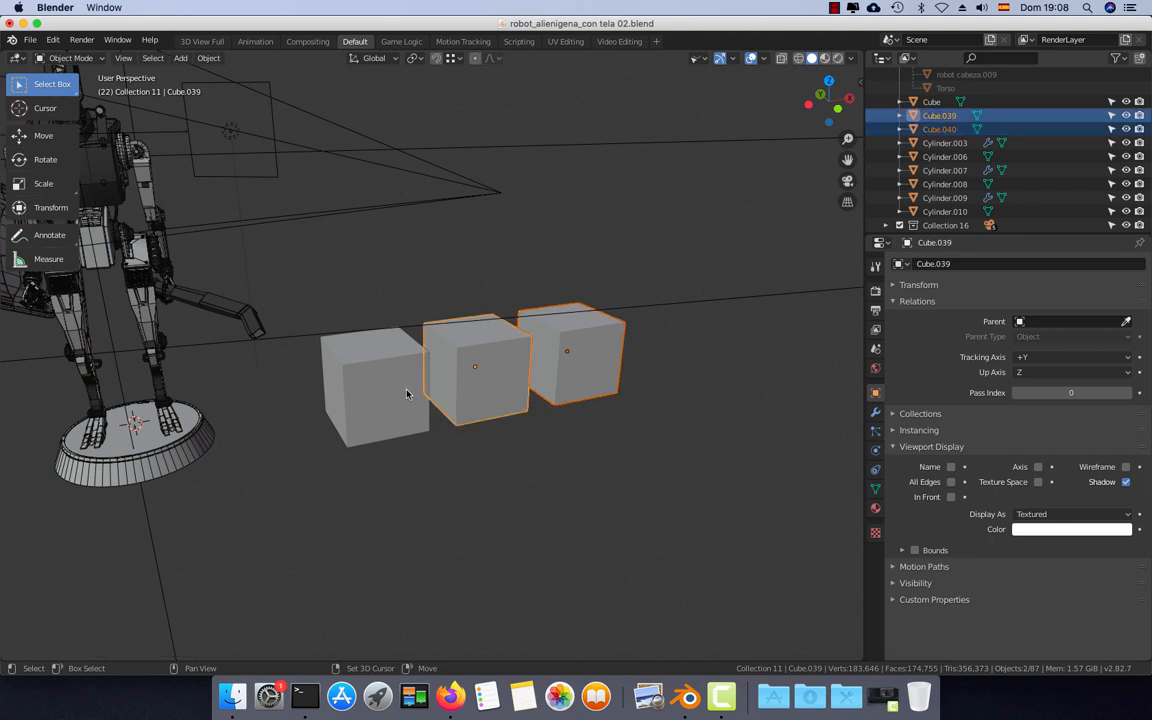
left_click(406, 393, "shift")
left_click(876, 410)
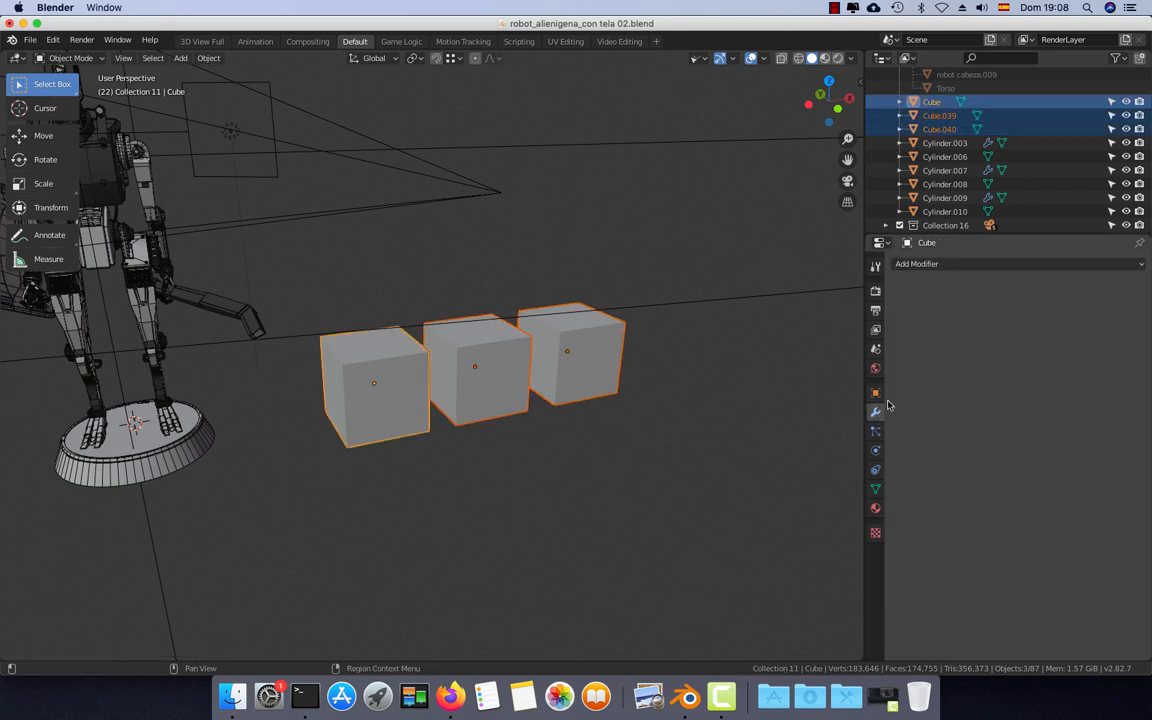
left_click(940, 265)
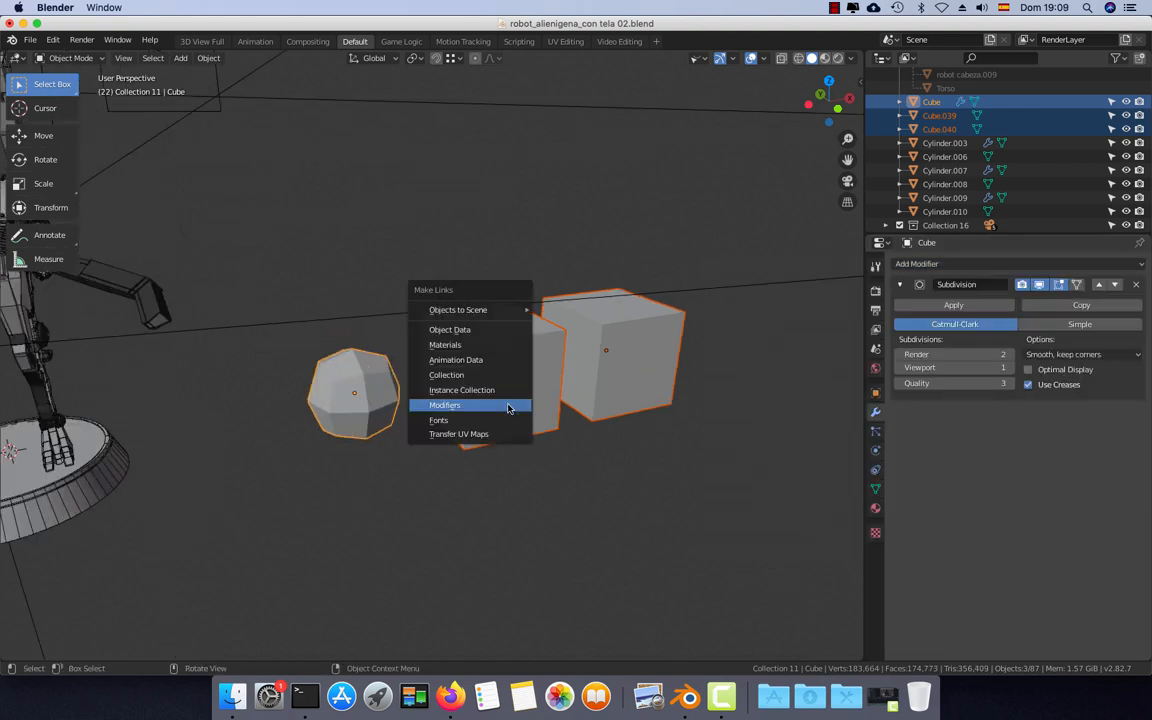
left_click(445, 405)
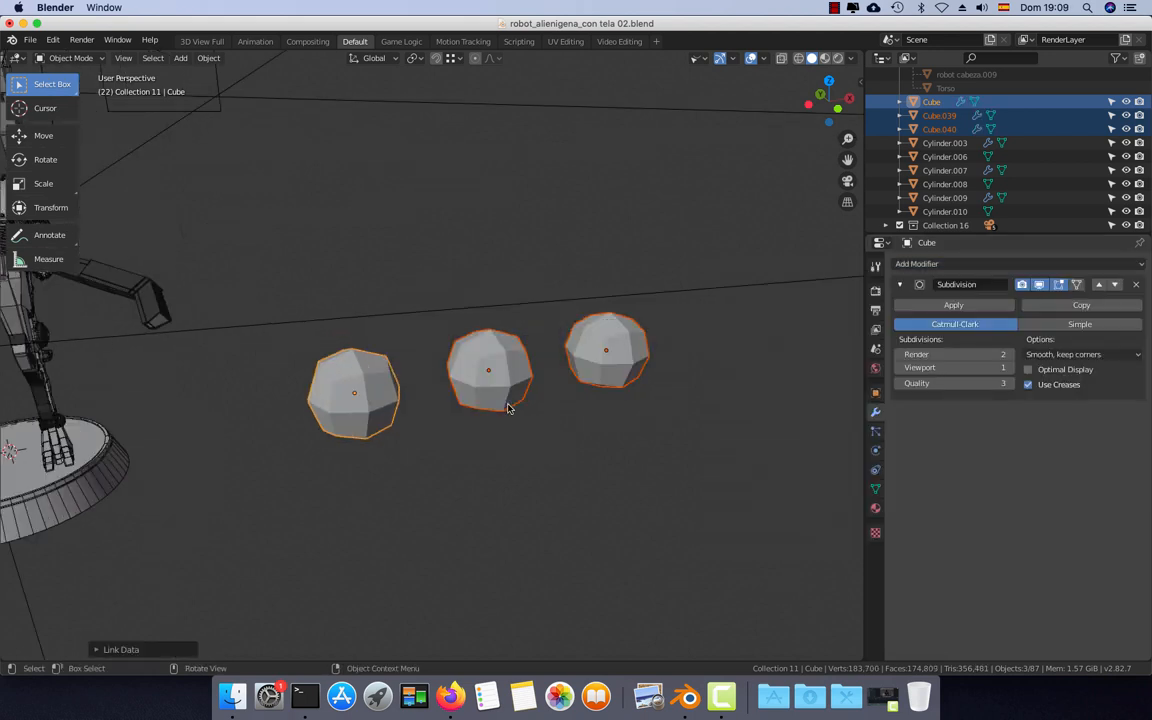
Check the modifier on individual cubes, select all three, and raise their Subdivision viewport level to 4.
left_click(470, 365)
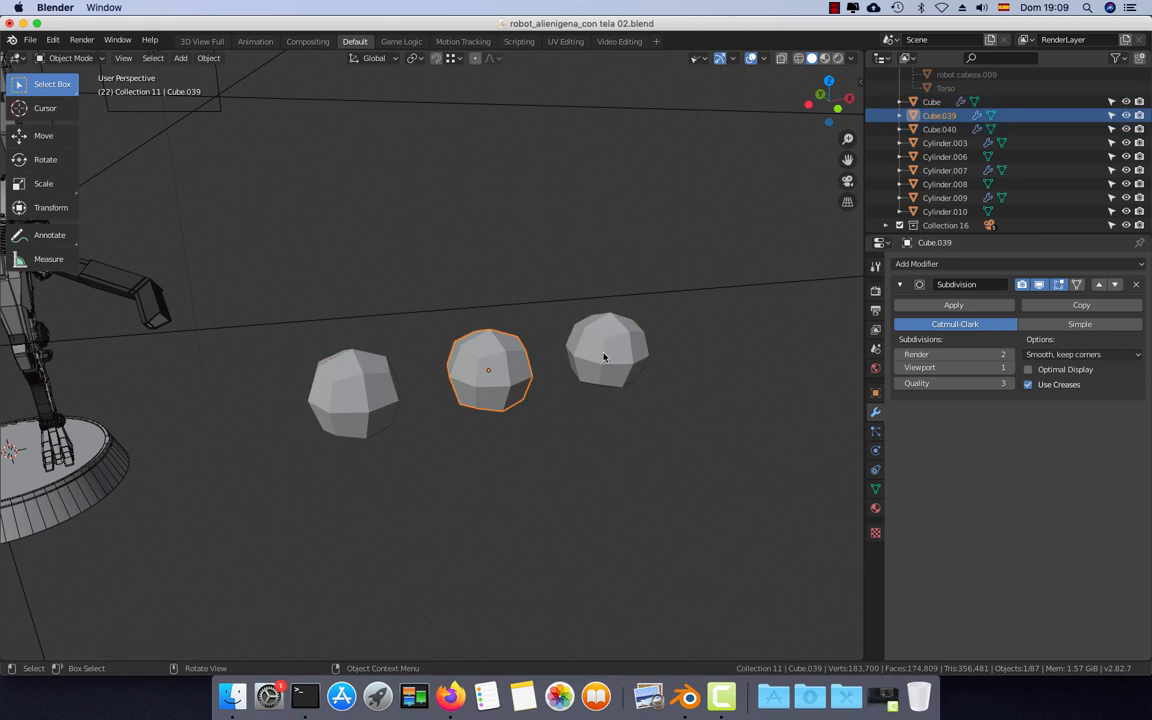
left_click(378, 387)
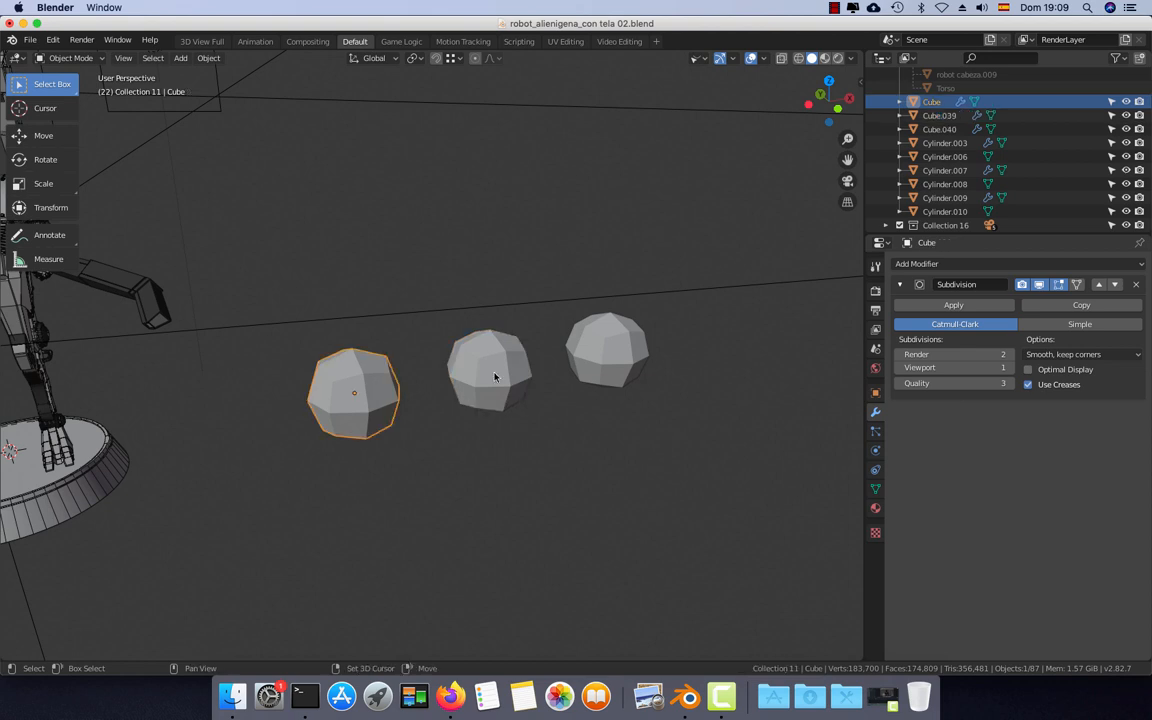
left_click(490, 372, "shift")
left_click(605, 350, "shift")
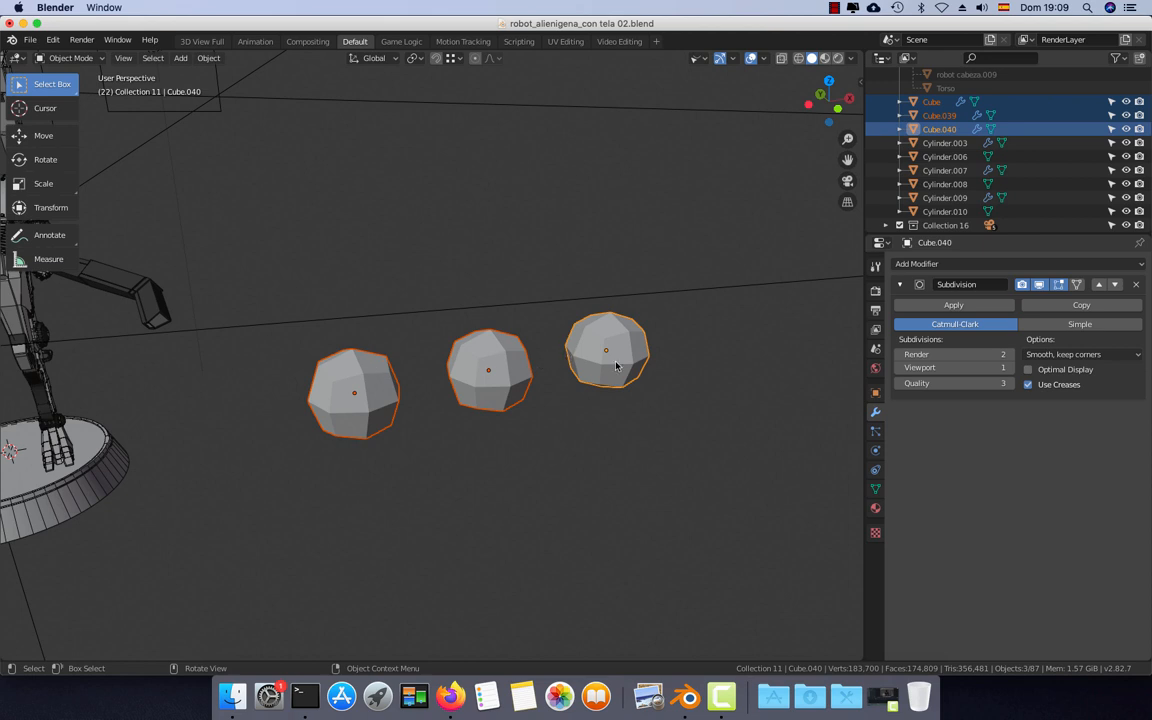
left_click(1009, 368)
left_click(1009, 368)
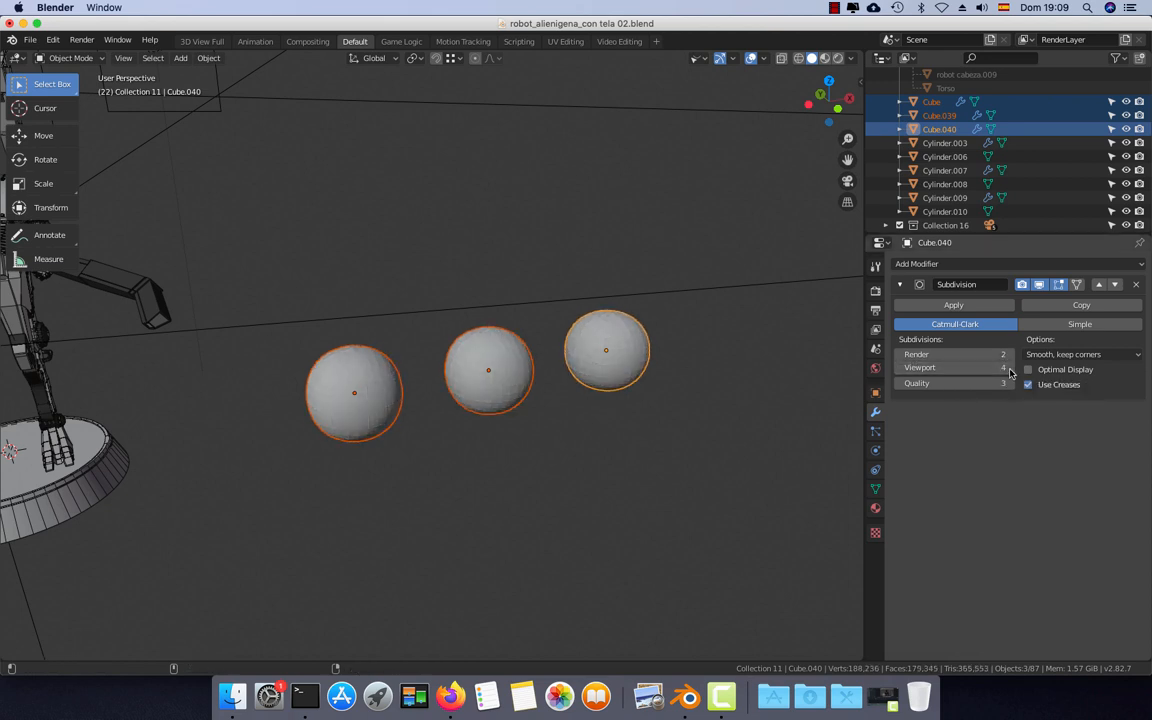
left_click(1009, 368)
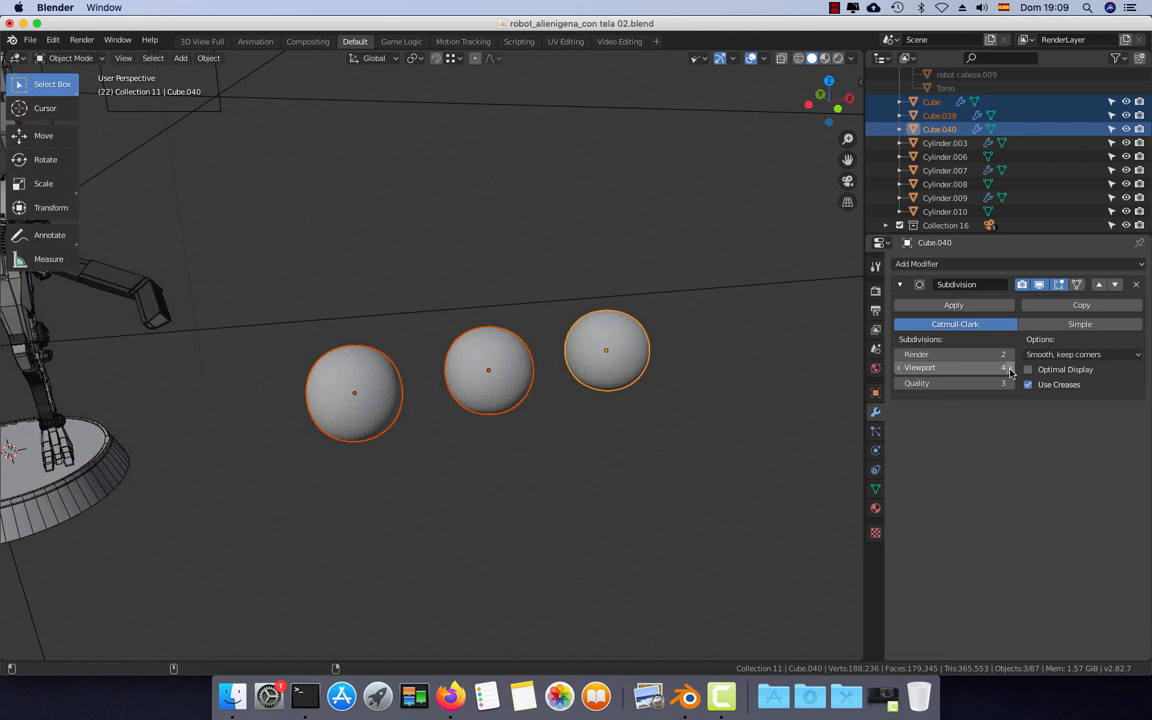
Set the Subdivision viewport level of all three cubes to 1.
left_click(930, 368)
type("1")
key("Return")
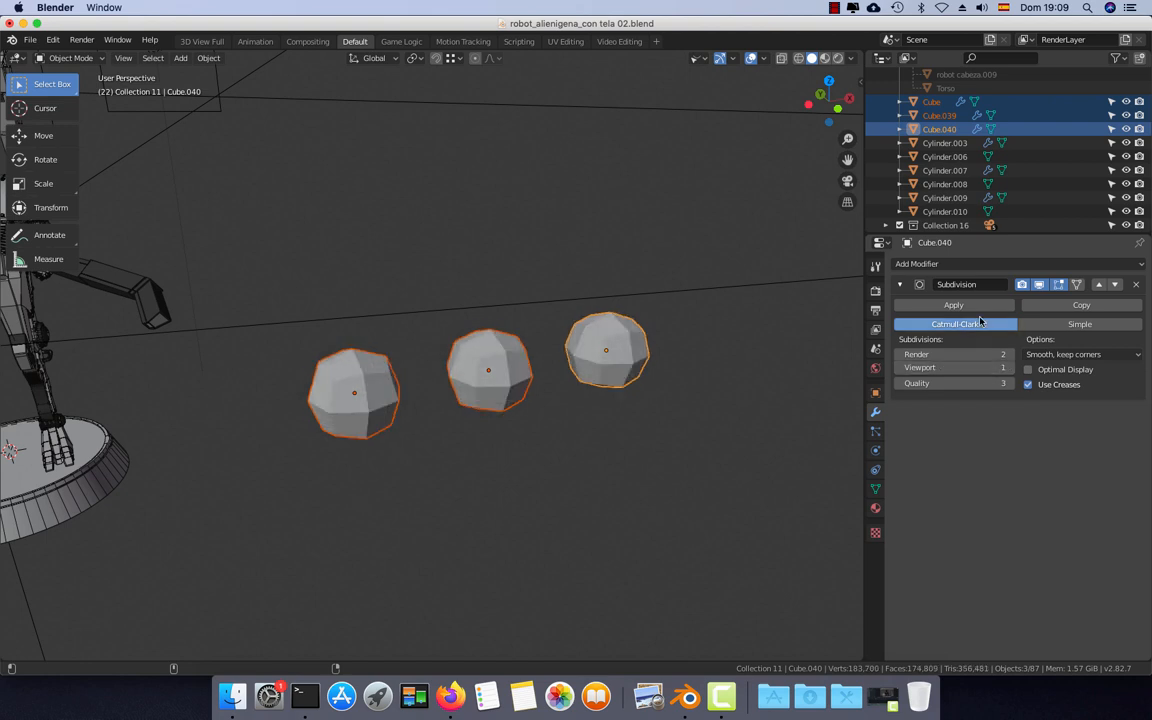
Toggle the Subdivision modifier's viewport and render visibility off and back on for the three selected cubes.
left_click(1040, 286)
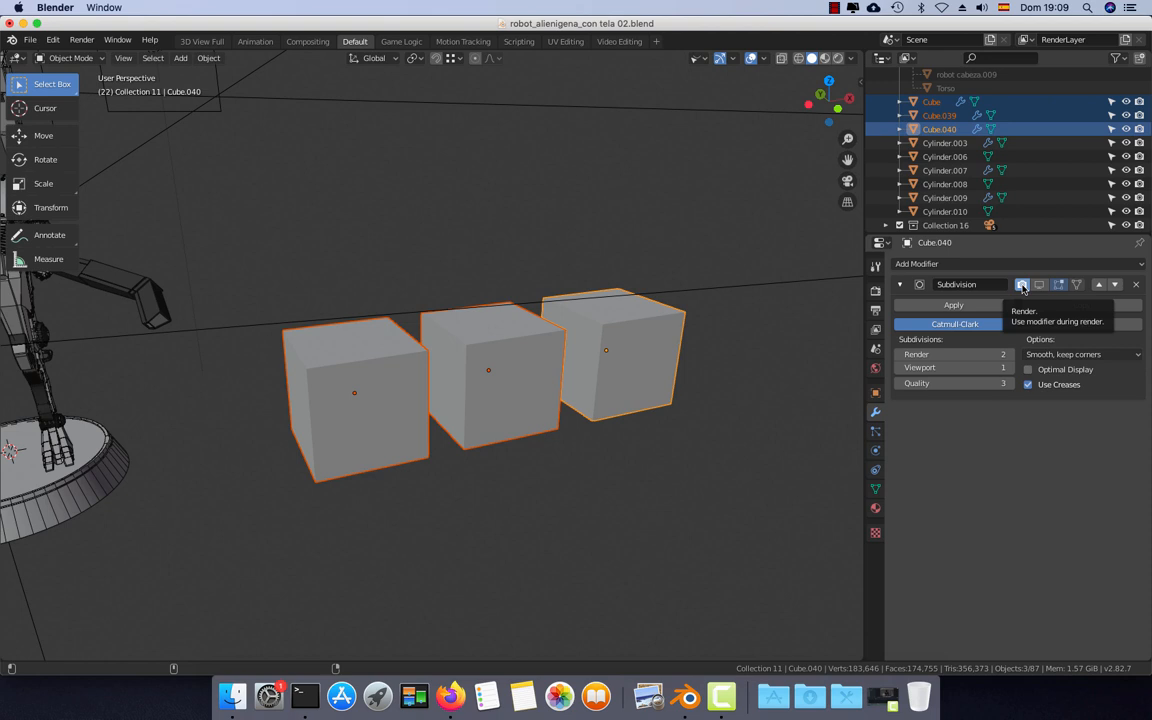
left_click(1022, 285)
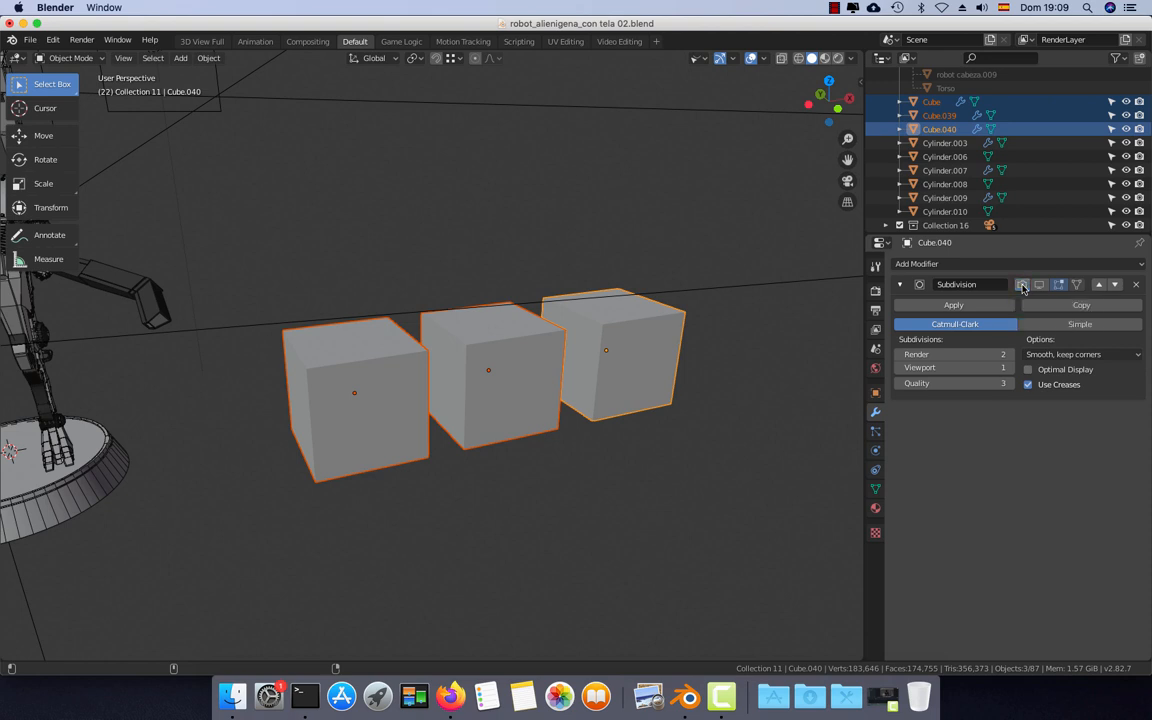
left_click(1022, 285)
left_click(1039, 285)
left_click(1039, 285)
left_click(1039, 285)
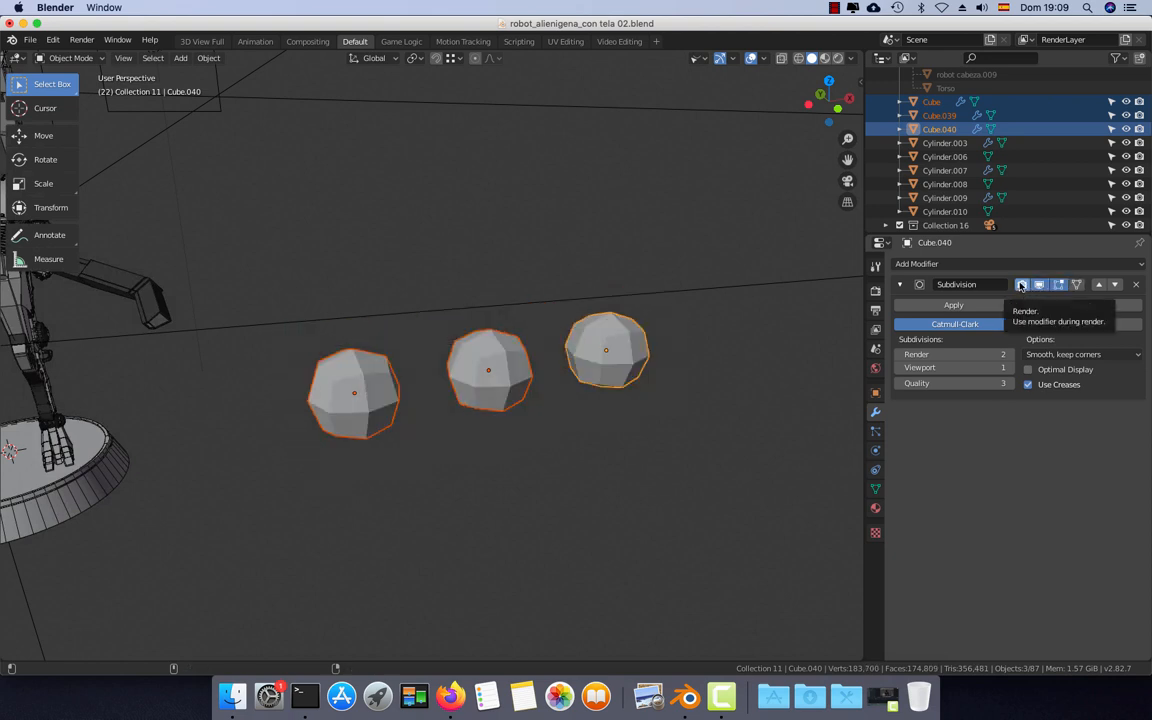
Switch the Subdivision type of the three selected cubes from Catmull-Clark to Simple.
left_click(1035, 325)
left_click(990, 325)
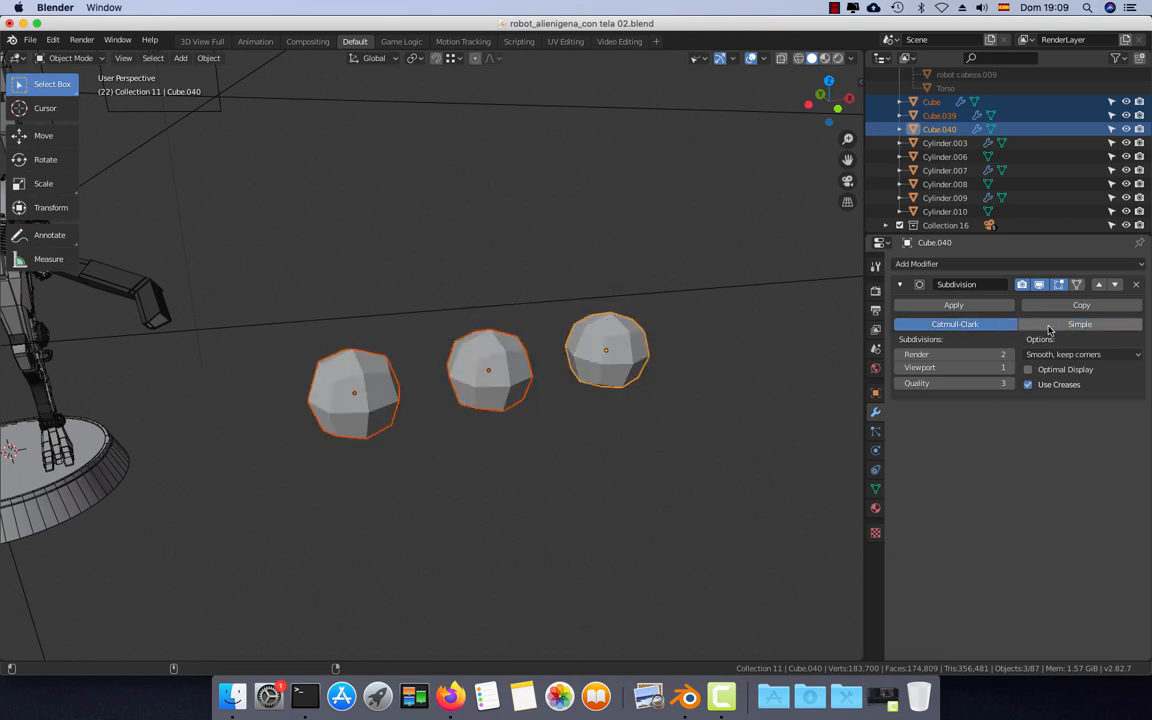
left_click(1049, 326)
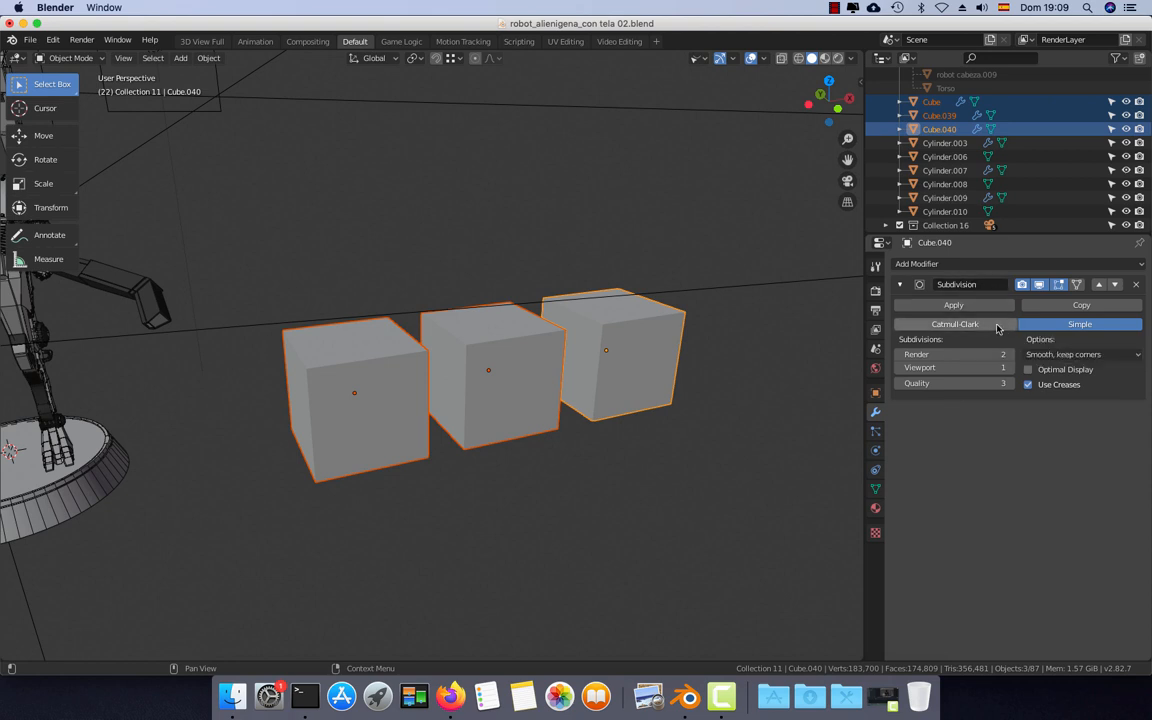
Examine the fully shaded robot in its warehouse environment from several angles and distances.
scroll(556, 389, "down", 3)
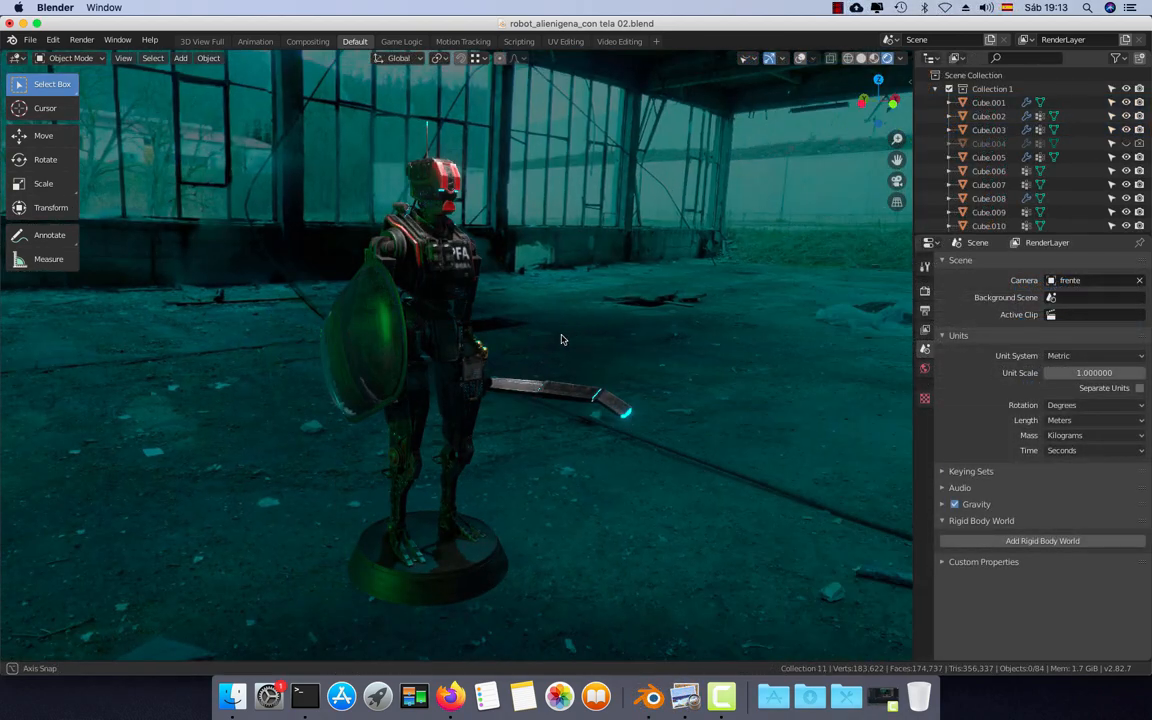
middle_click_drag(562, 340, 463, 341)
scroll(463, 341, "up", 2)
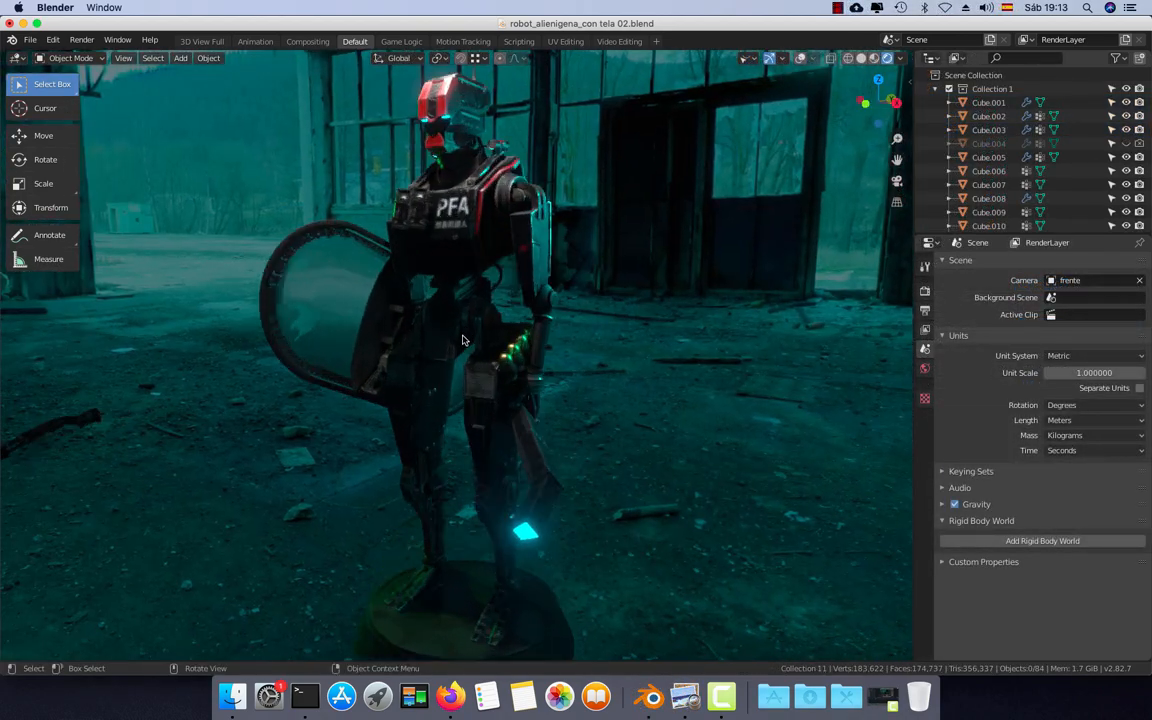
scroll(463, 341, "up", 2)
scroll(463, 341, "down", 2)
middle_click_drag(463, 341, 622, 376)
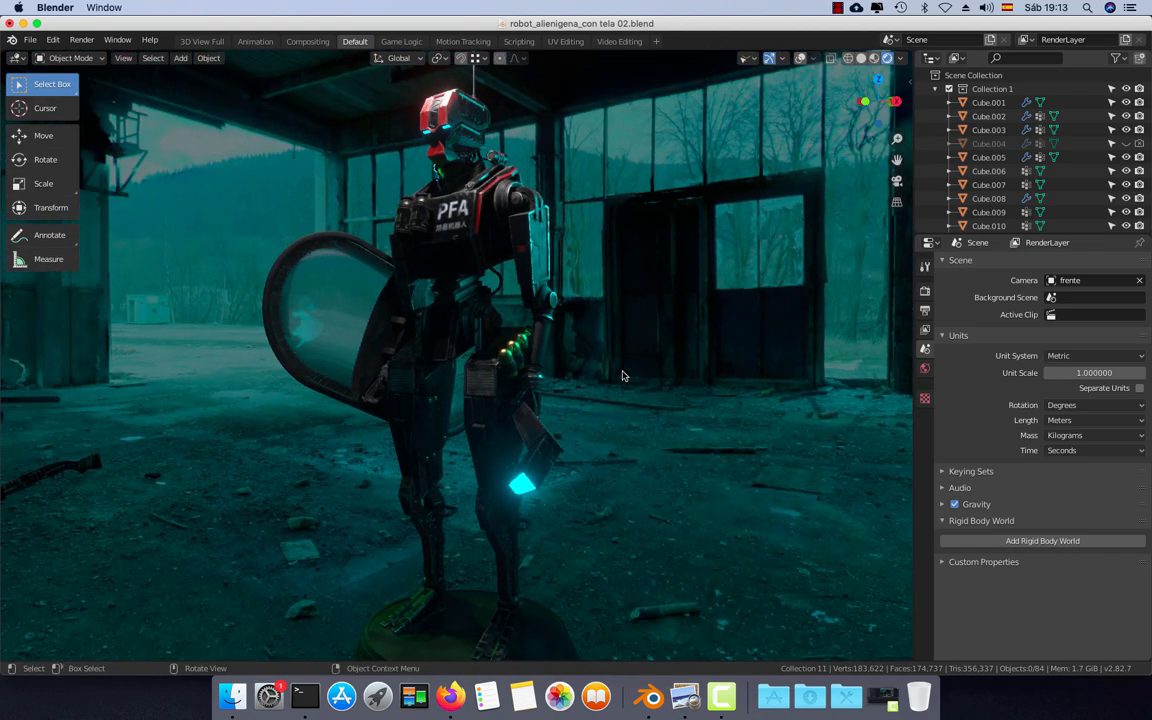
middle_click_drag(464, 312, 463, 378)
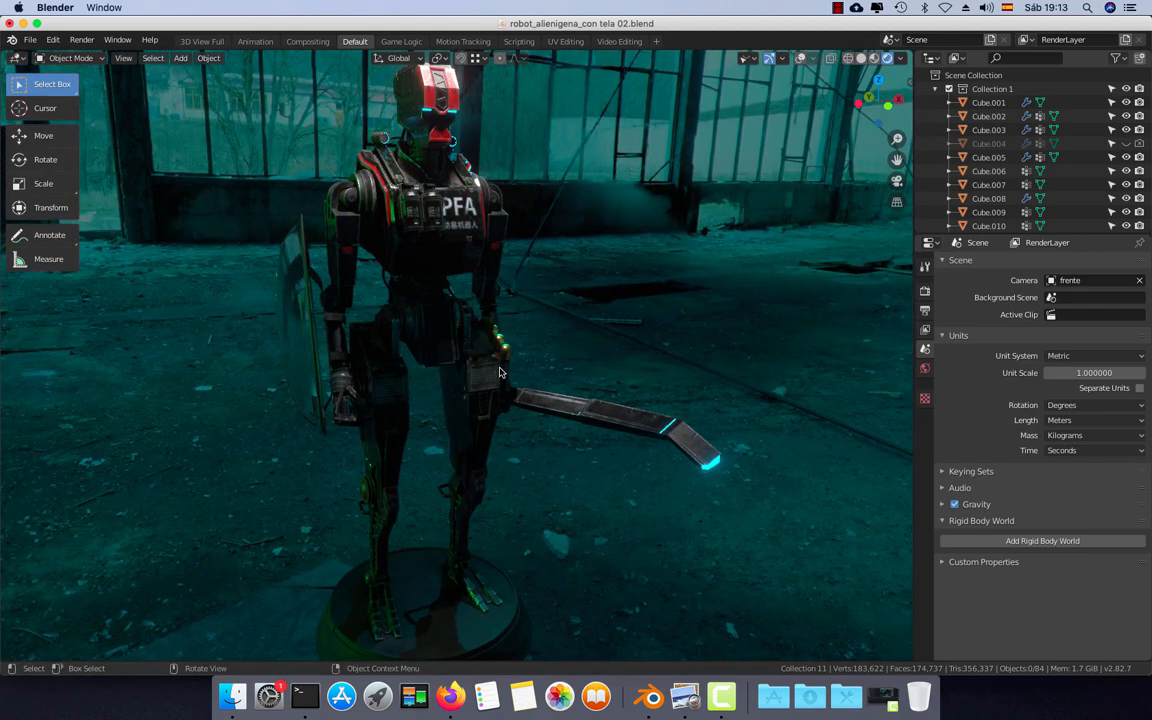
Look through the scene camera, turn on the viewport overlays, and select the robot's head.
key("KP_0")
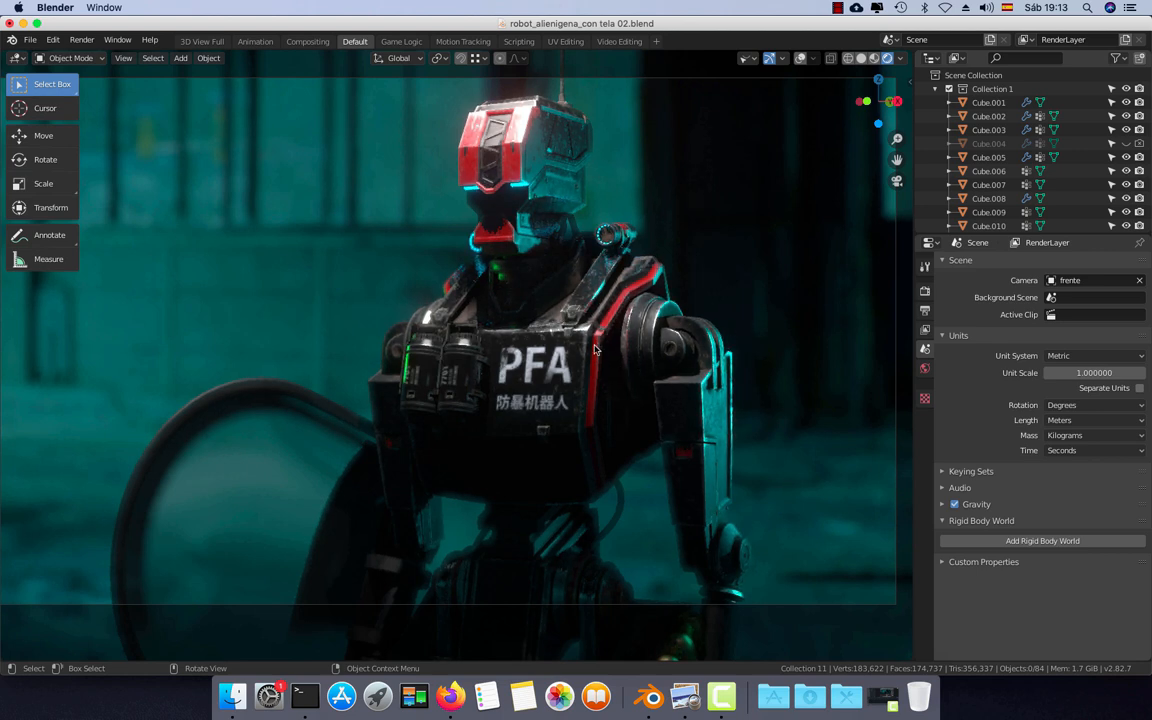
left_click(801, 60)
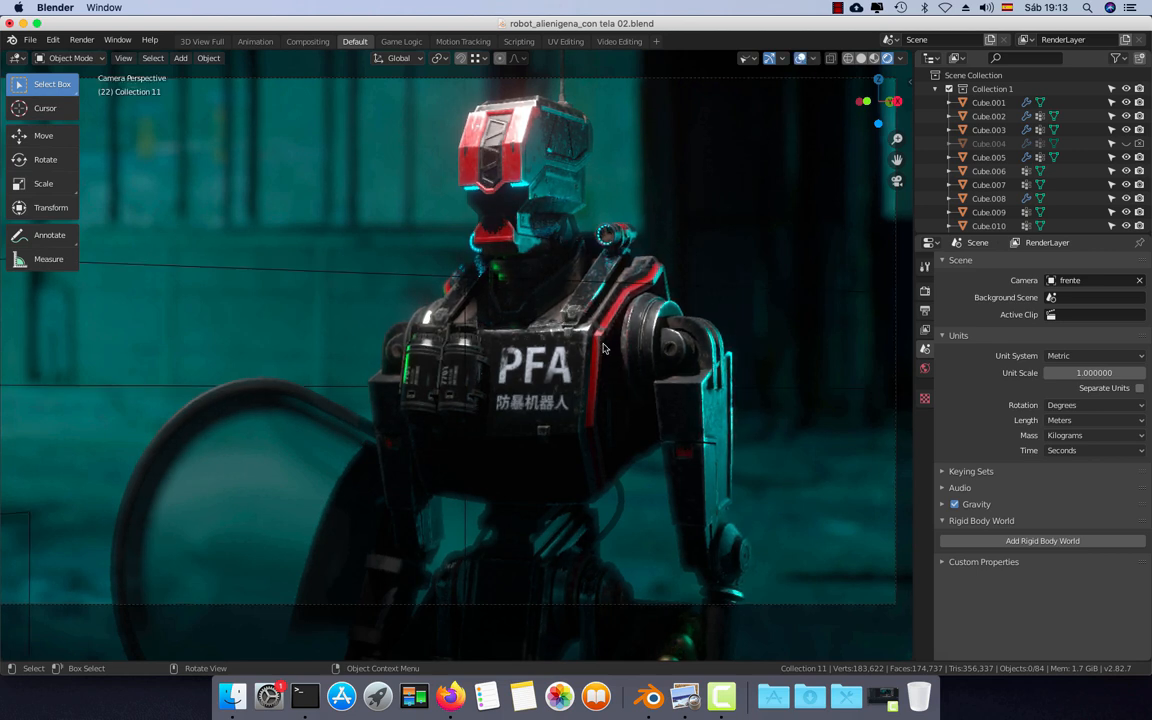
left_click(533, 324)
left_click(550, 204)
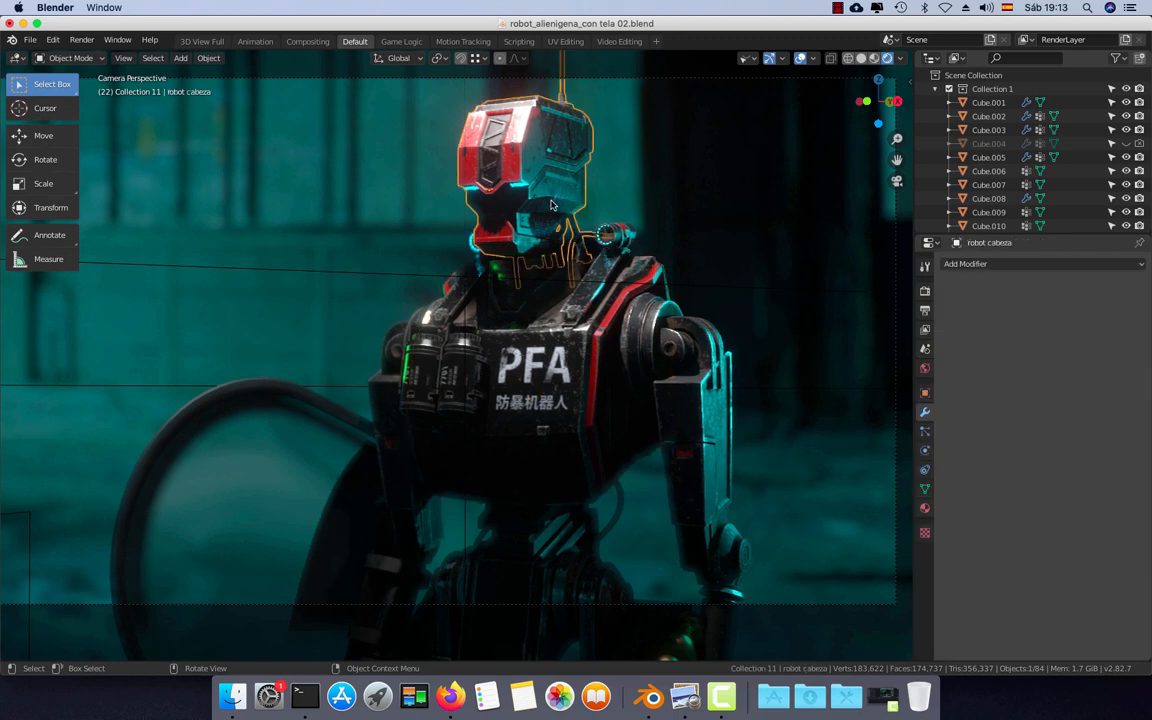